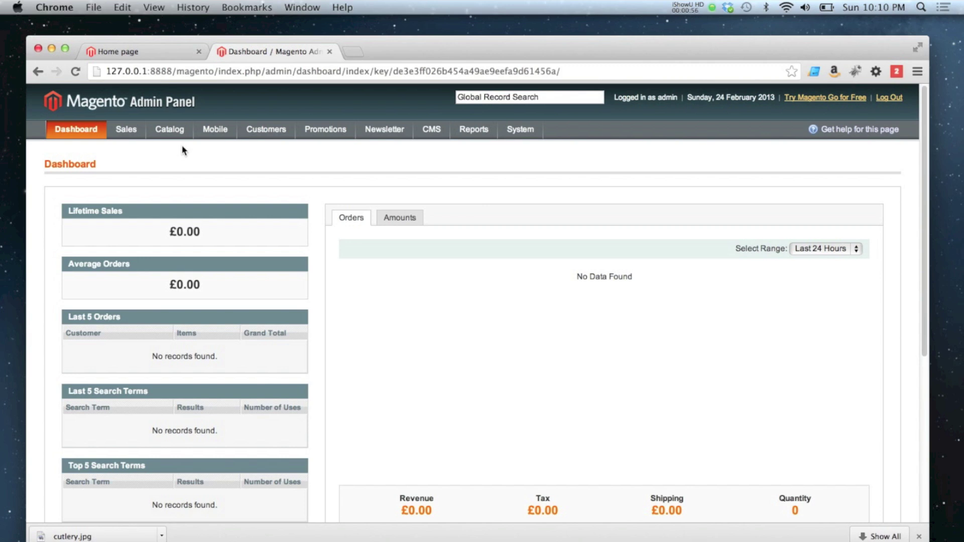
Reveal the Catalog menu's Manage Products entry from the admin dashboard
mouse_move(172, 133)
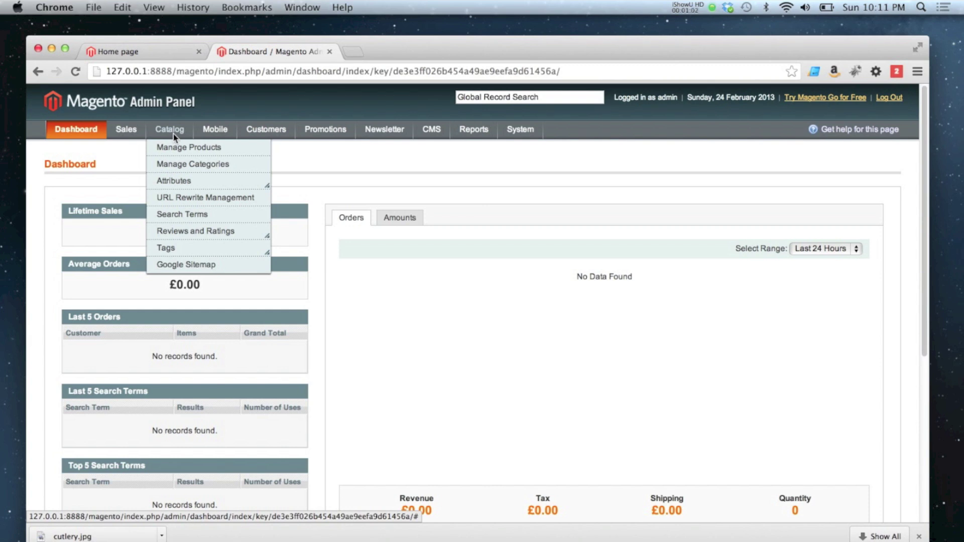
Start a new product in Manage Products using the Cutlery attribute set
click(176, 147)
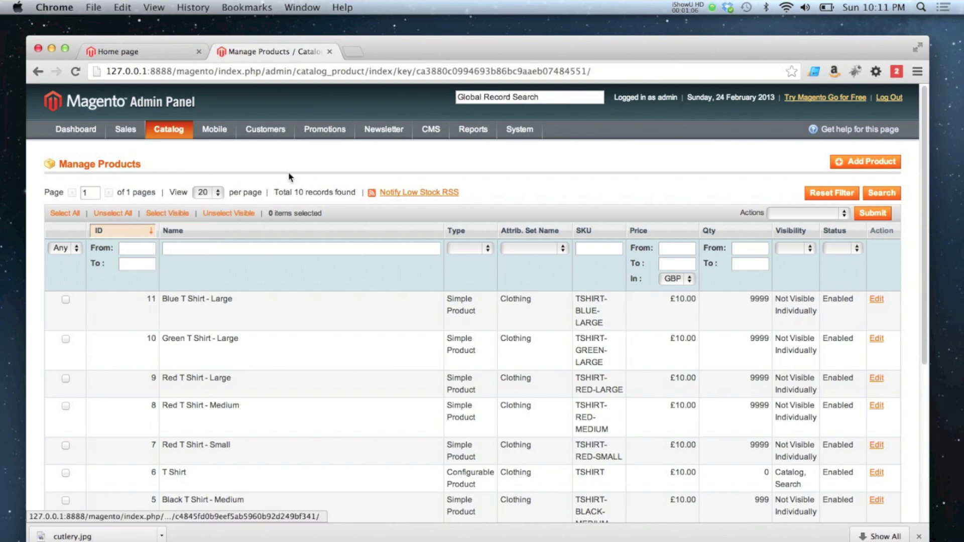
click(848, 169)
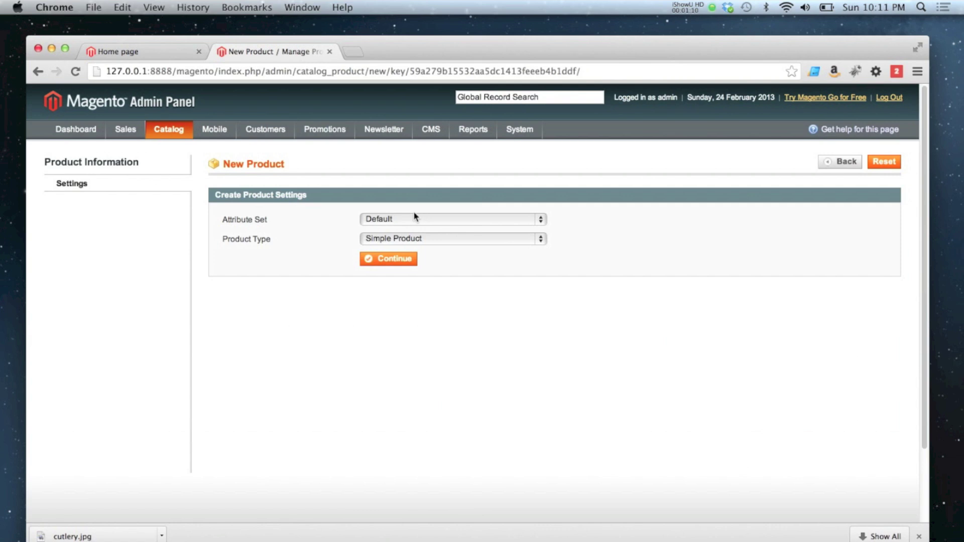
click(410, 217)
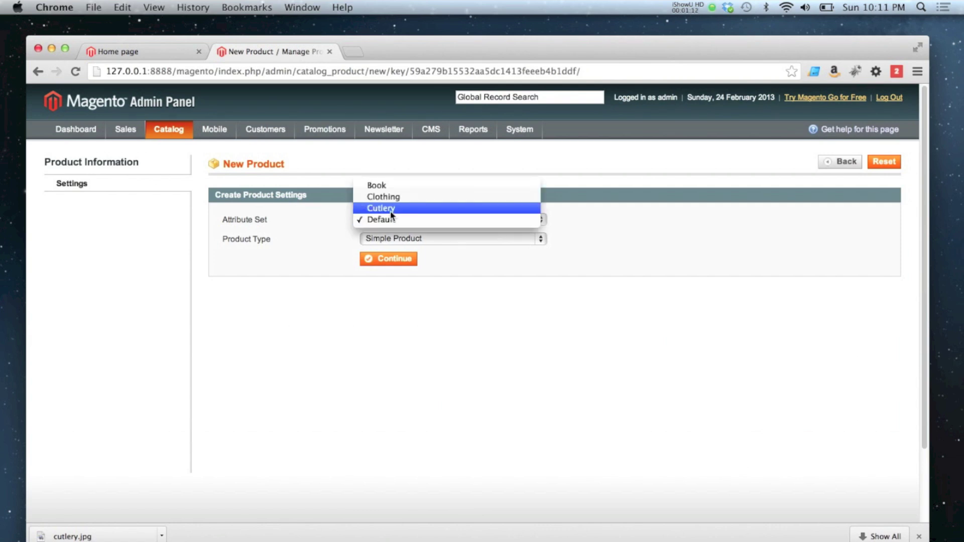
click(392, 216)
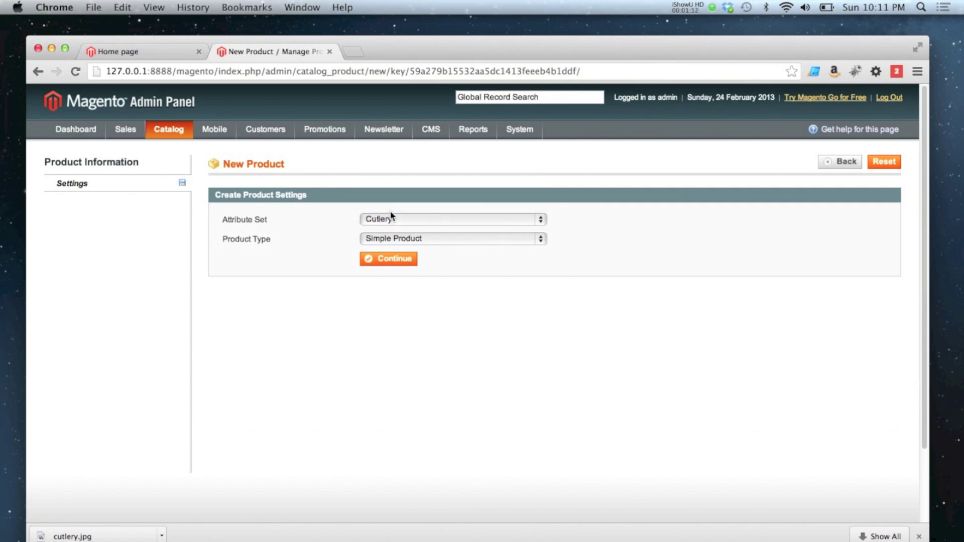
click(384, 261)
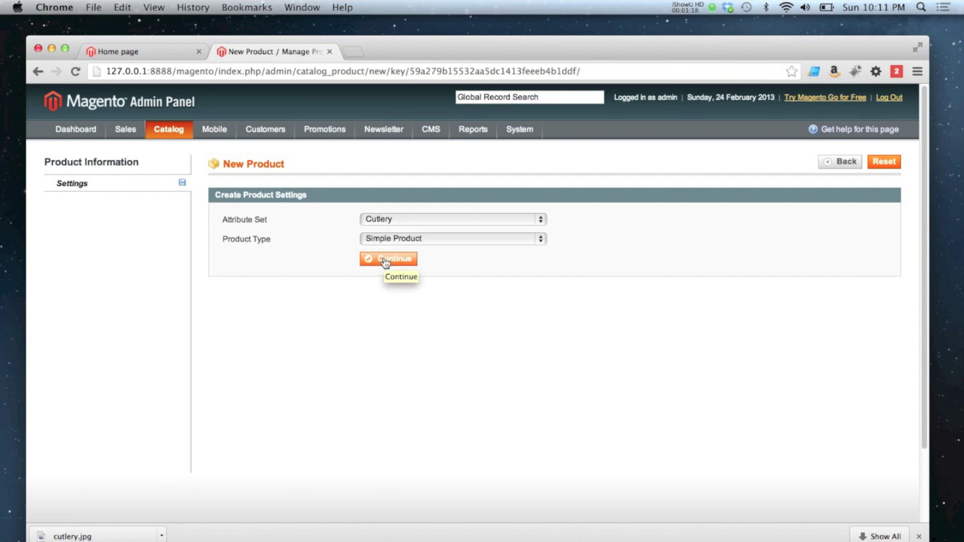
click(385, 262)
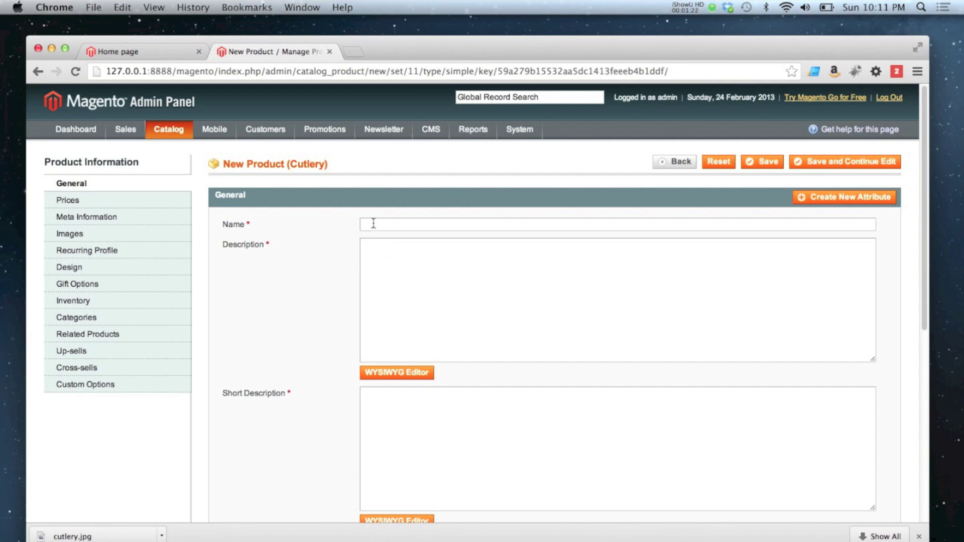
Enter 'Stainless Steel Knife' as the name, description and short description
click(374, 224)
text(Kn)
text(Stainle)
text(ss Steel)
key(super+a)
key(super+c)
click(374, 245)
key(super+v)
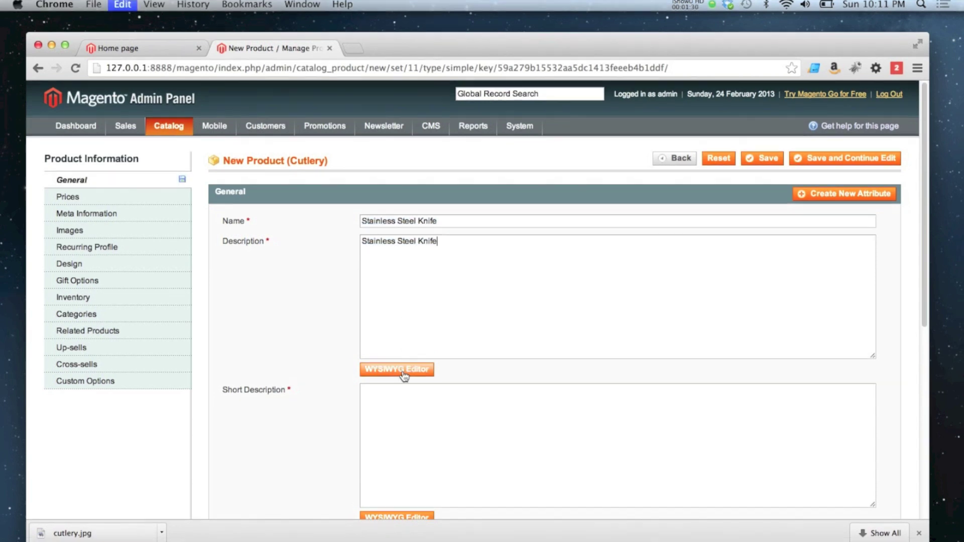
click(402, 415)
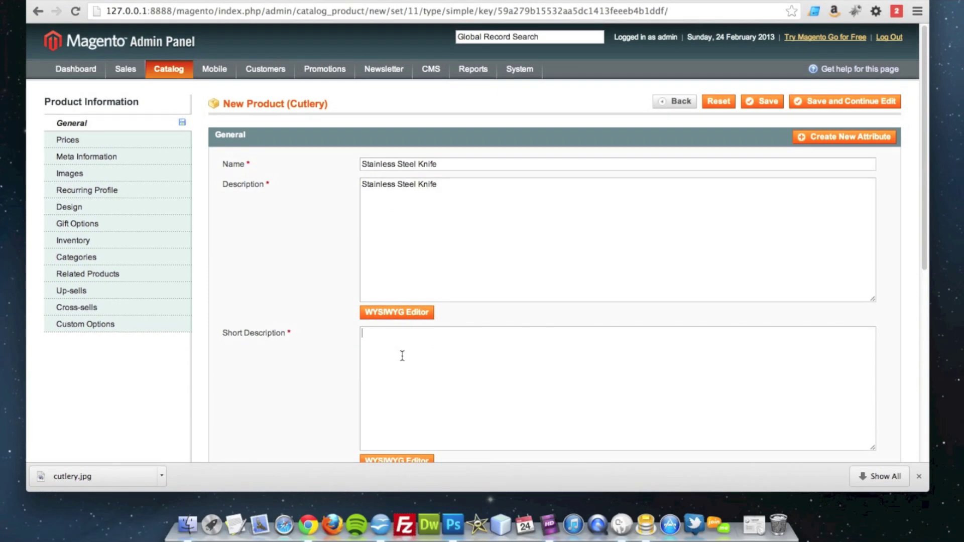
key(super+v)
Set SKU KNIFE, weight 0, status Enabled and visibility Not Visible Individually
scroll(402, 356, down, 6)
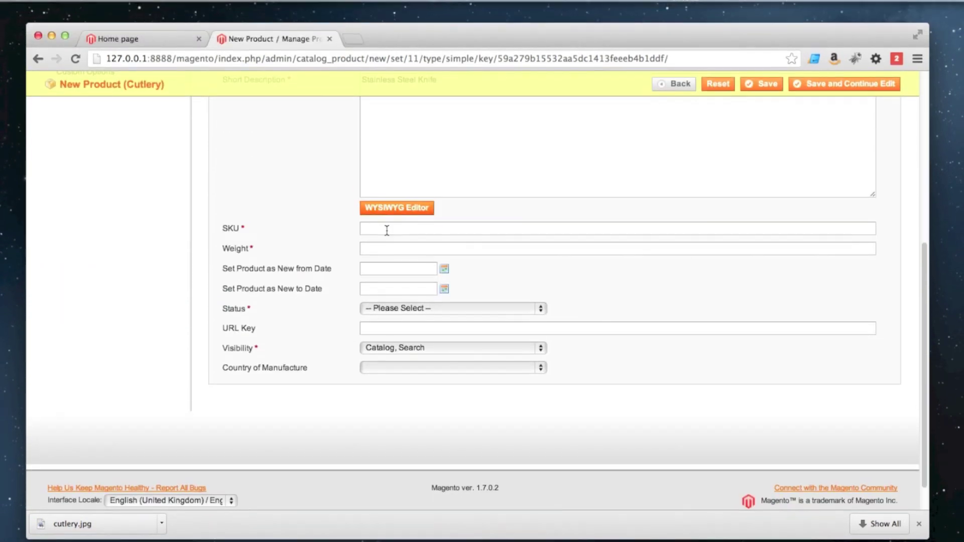
click(386, 230)
text(KNIFE)
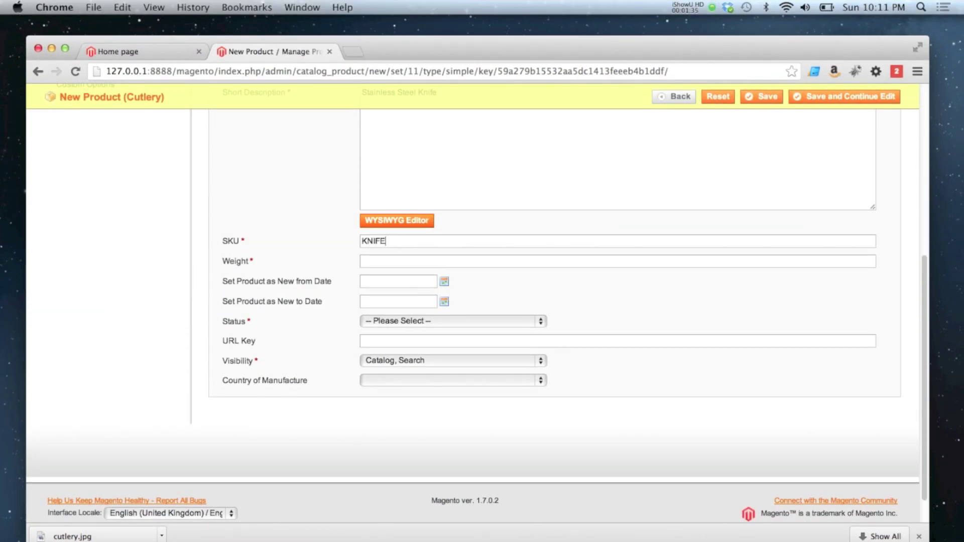
click(387, 261)
text(0)
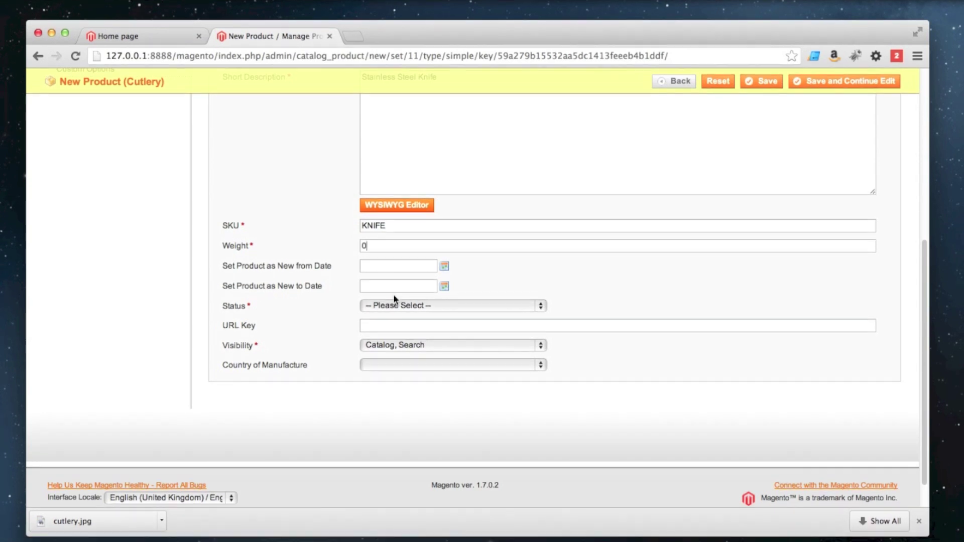
click(394, 324)
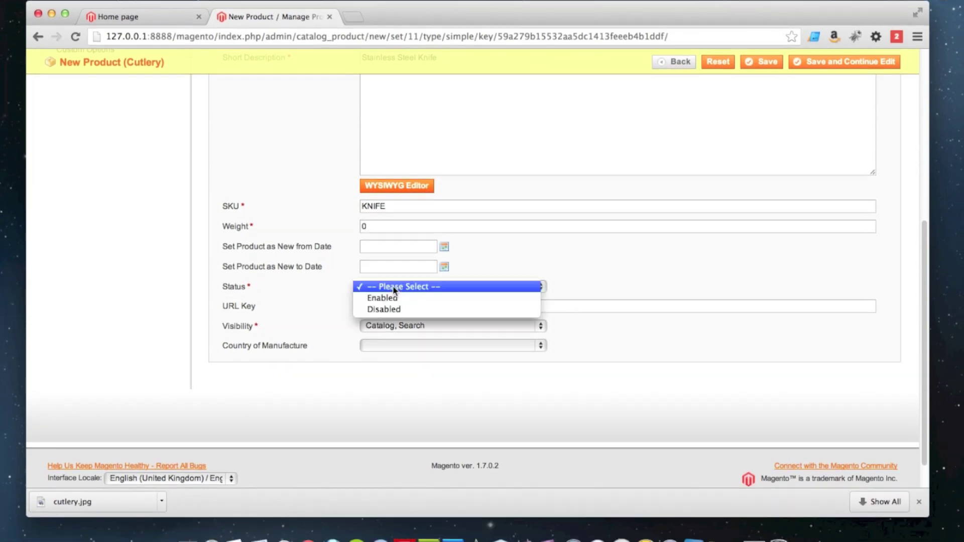
click(389, 298)
click(388, 326)
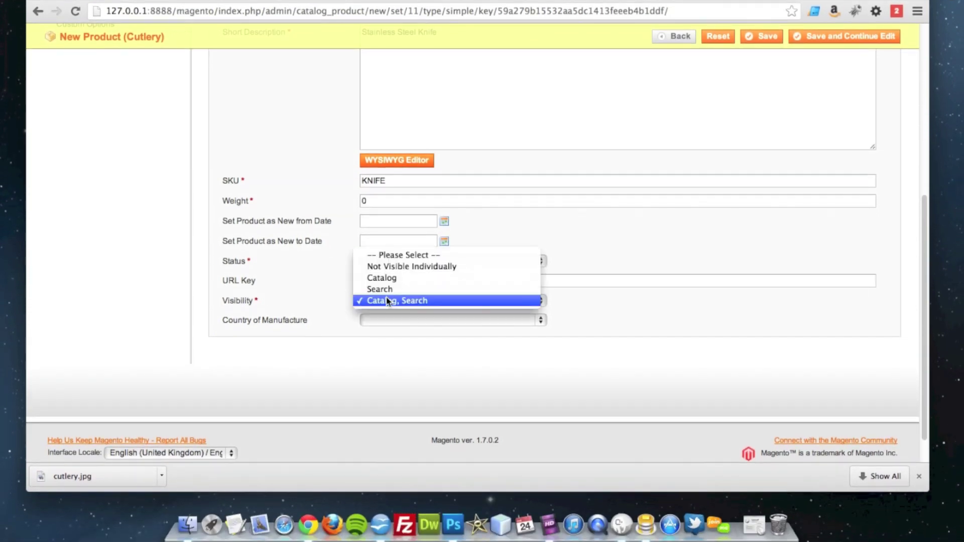
click(403, 270)
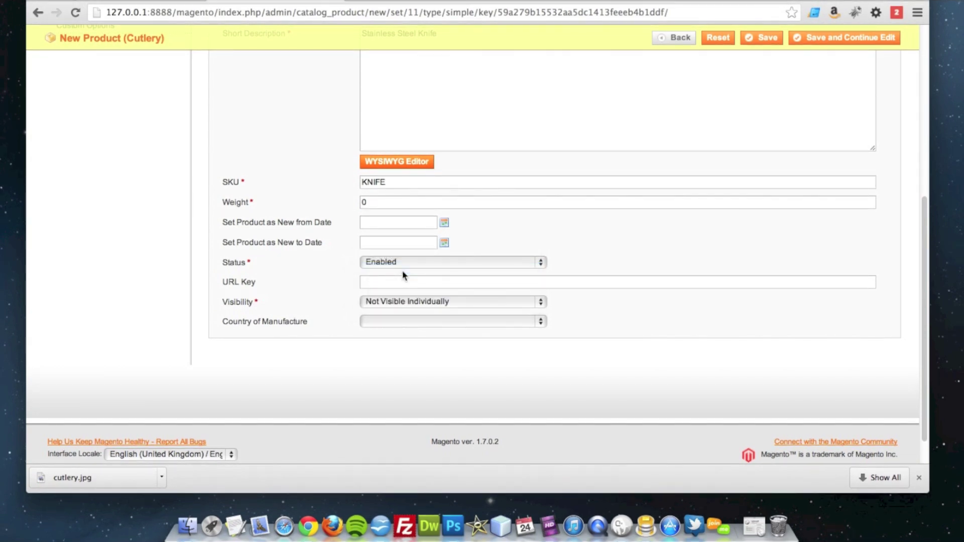
scroll(321, 257, up, 8)
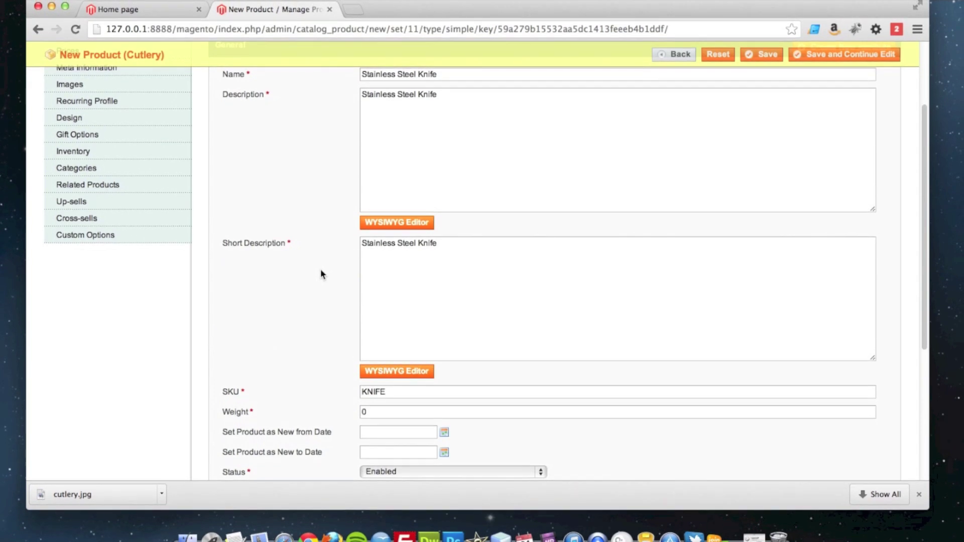
Price the knife at 2.00 with tax class Taxable Goods
scroll(321, 275, up, 3)
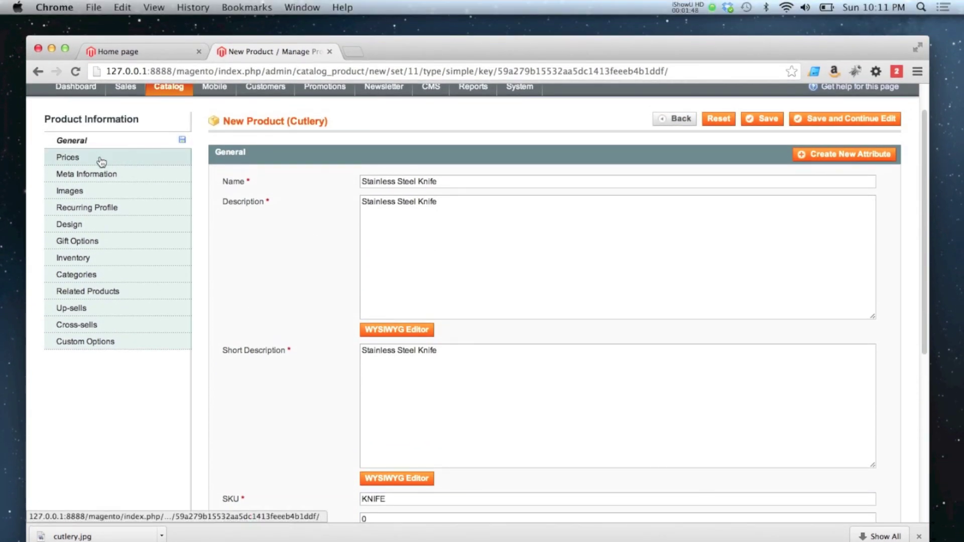
click(97, 116)
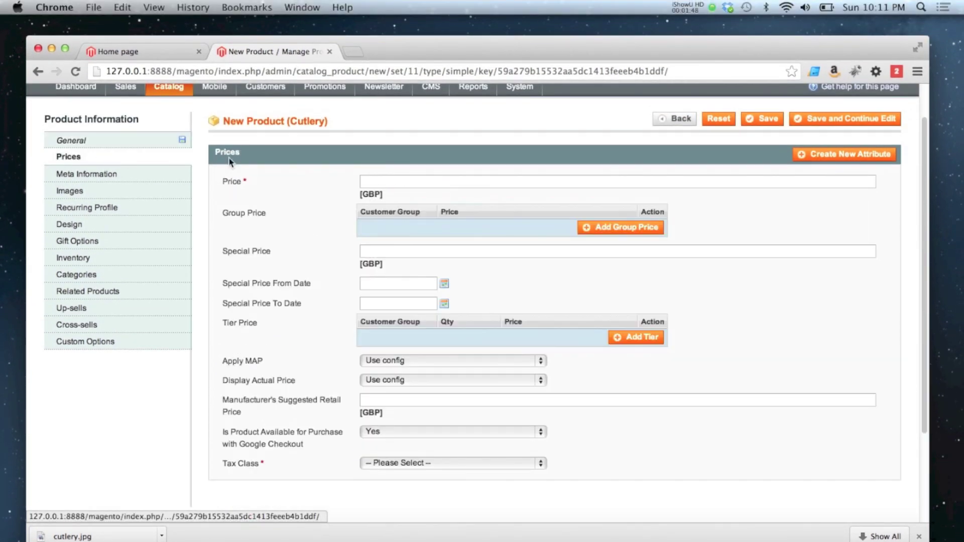
click(399, 177)
text(2.)
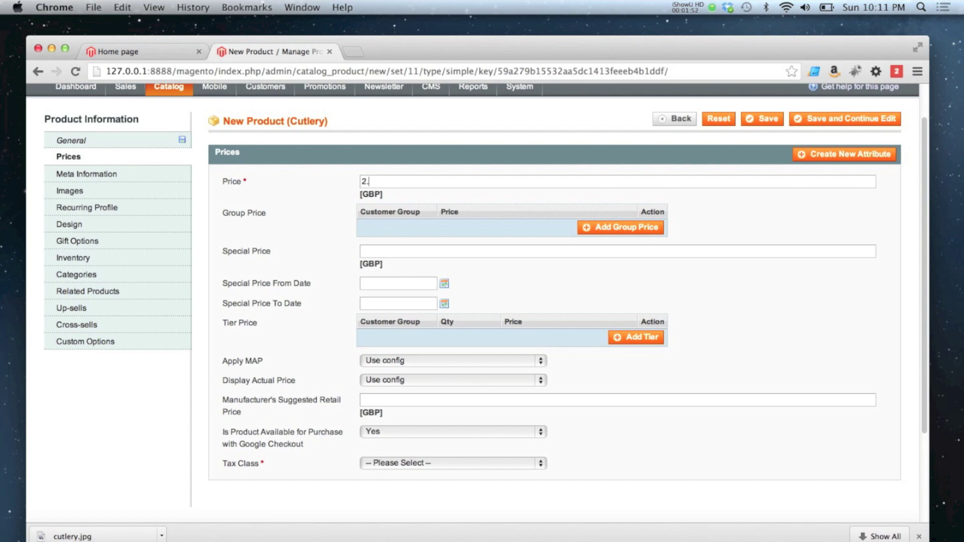
text(00)
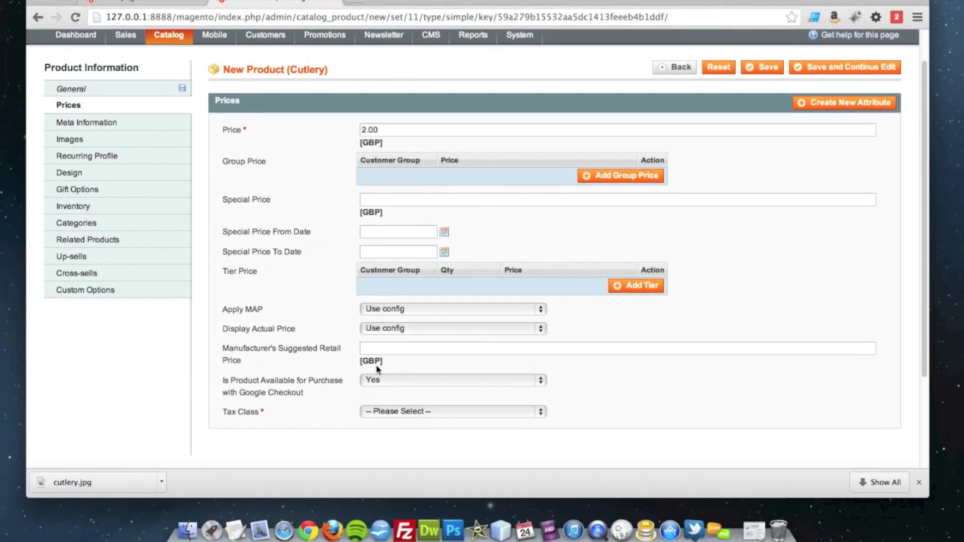
click(380, 466)
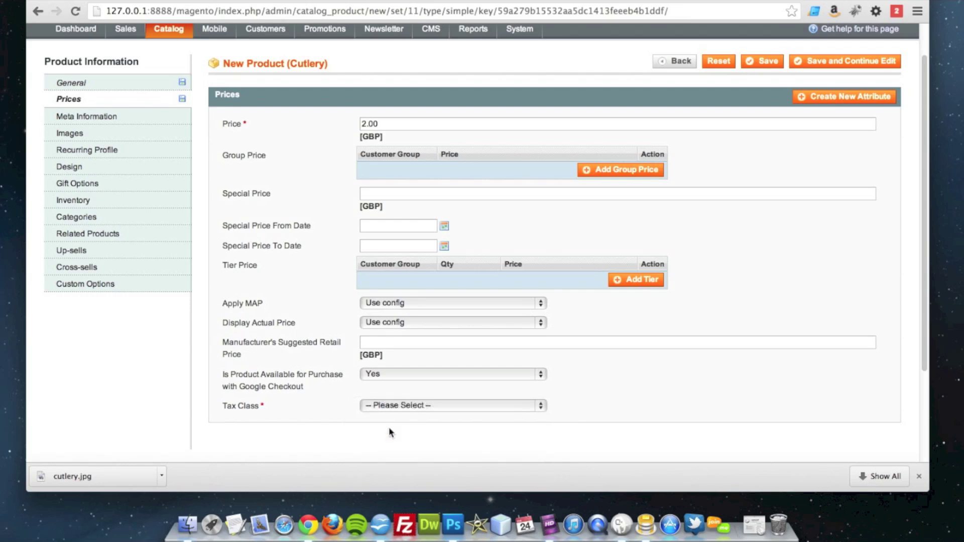
click(389, 427)
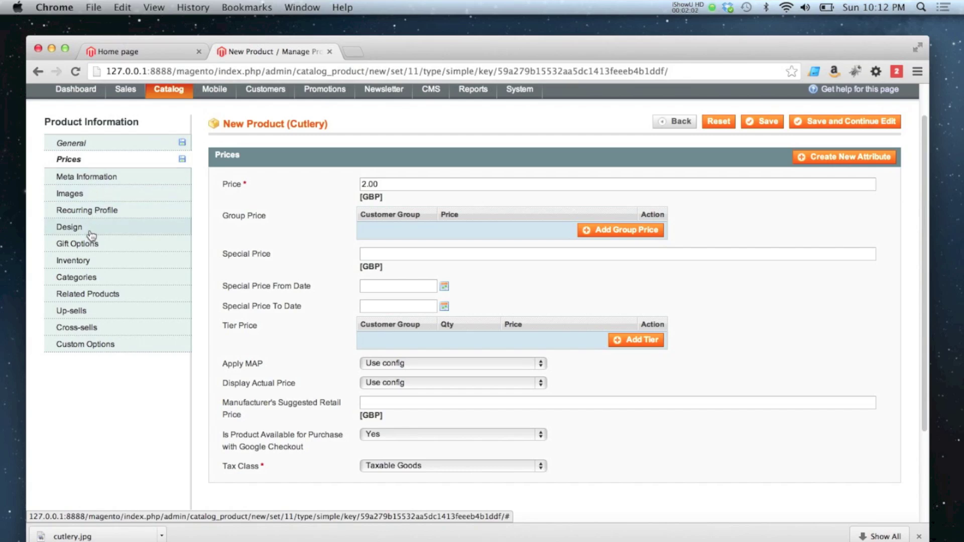
Set the knife's stock quantity to 89 and availability to In Stock
click(92, 262)
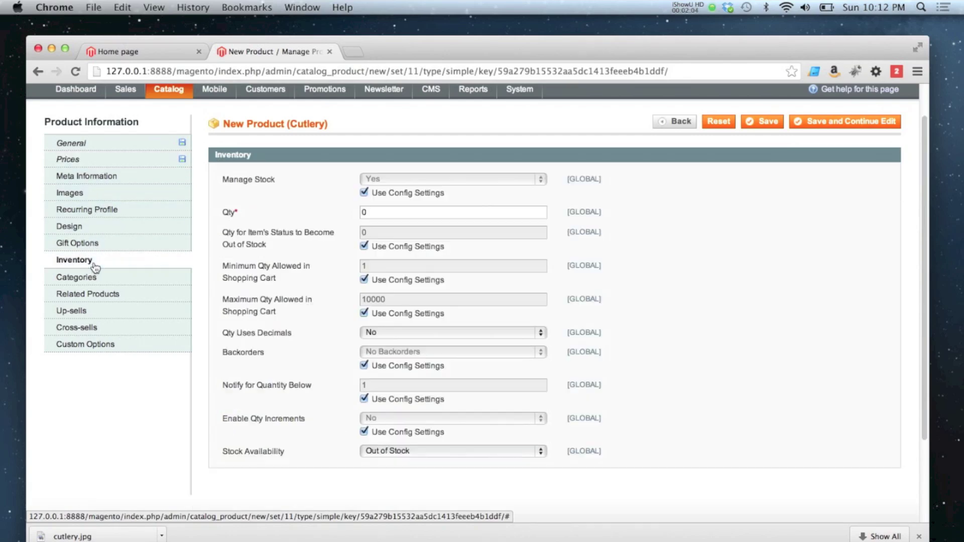
drag(359, 211, 387, 210)
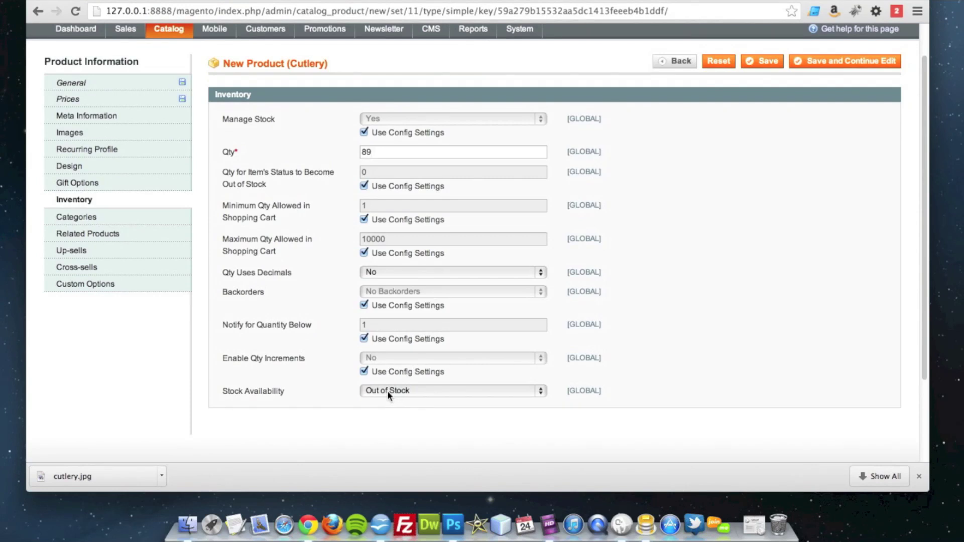
click(388, 391)
click(388, 381)
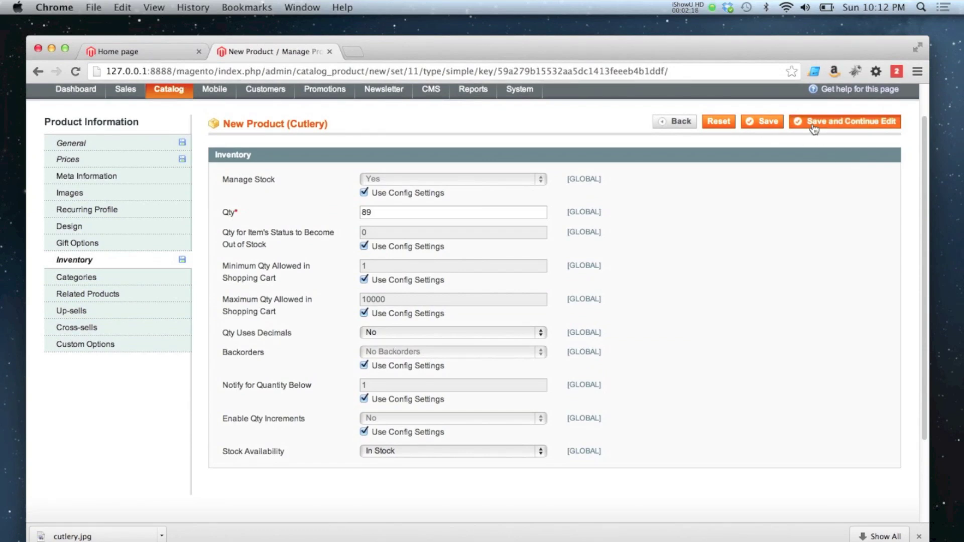
Save the Stainless Steel Knife and create a duplicate of it
click(813, 127)
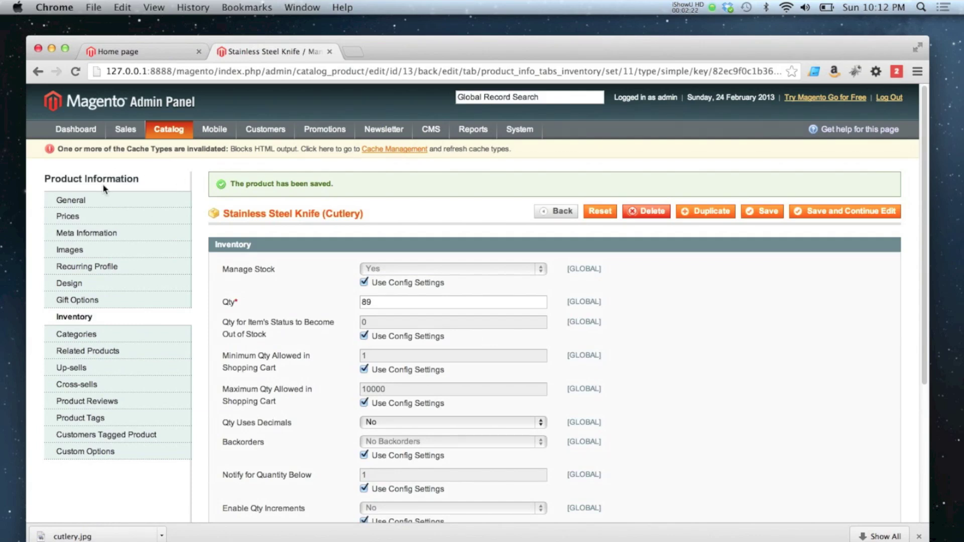
click(109, 202)
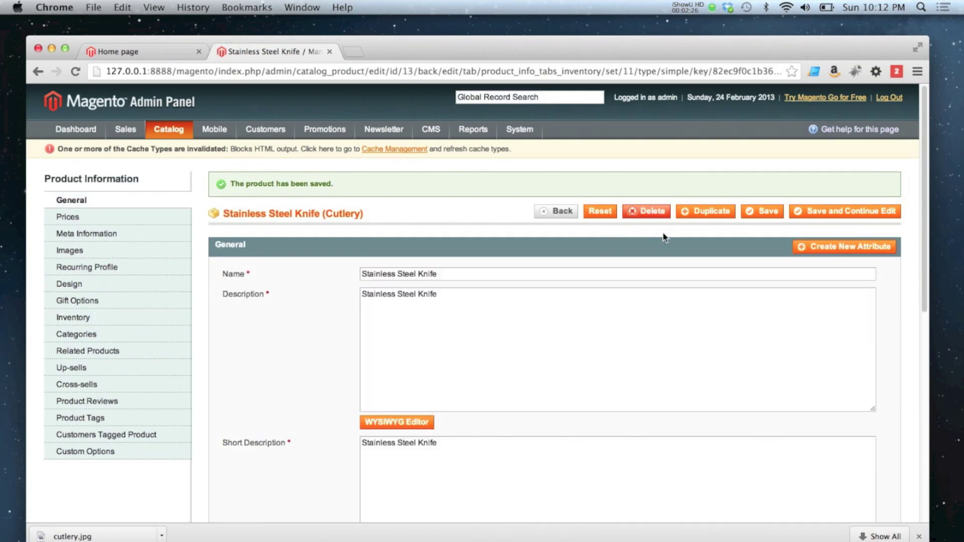
click(691, 217)
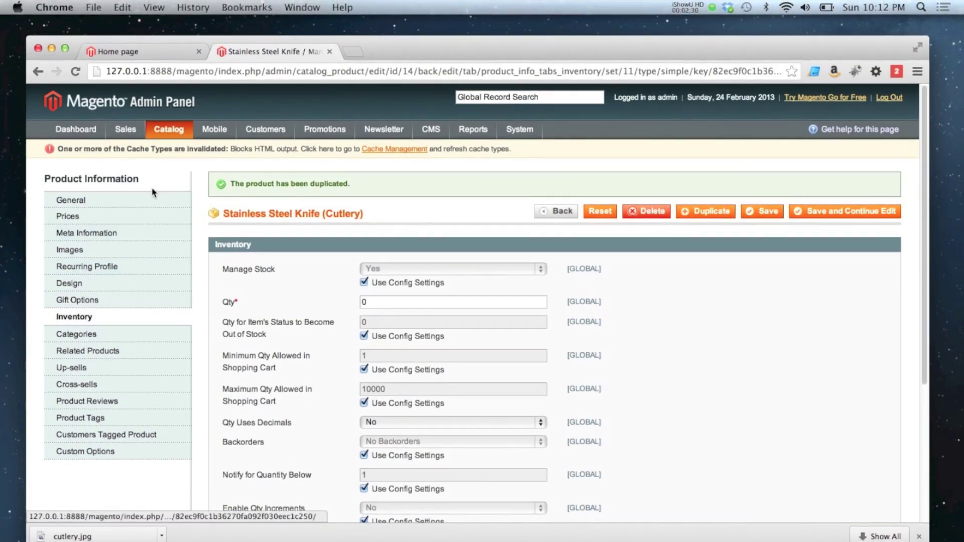
Rename the copy to 'Stainless Steel Fork' in name, description and short description
click(151, 201)
double_click(428, 274)
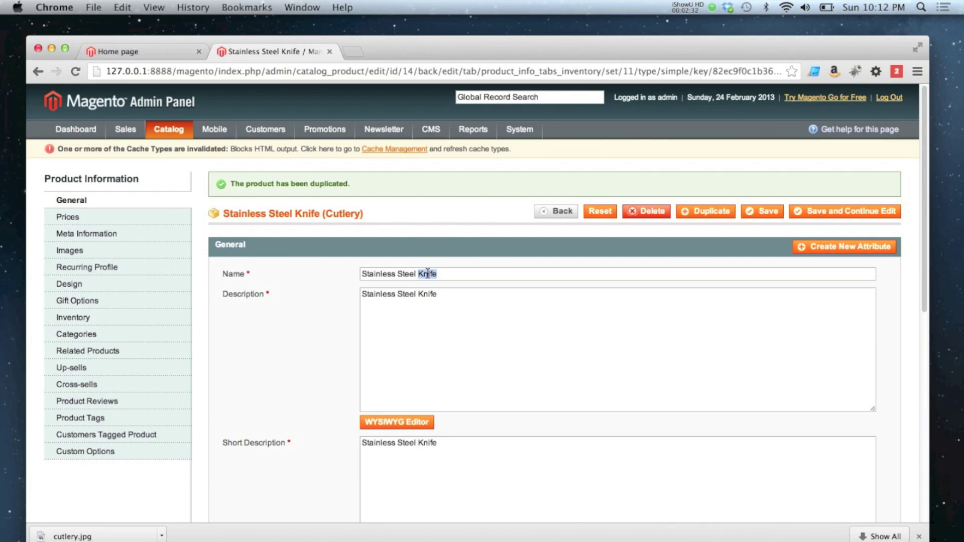
text(Fork)
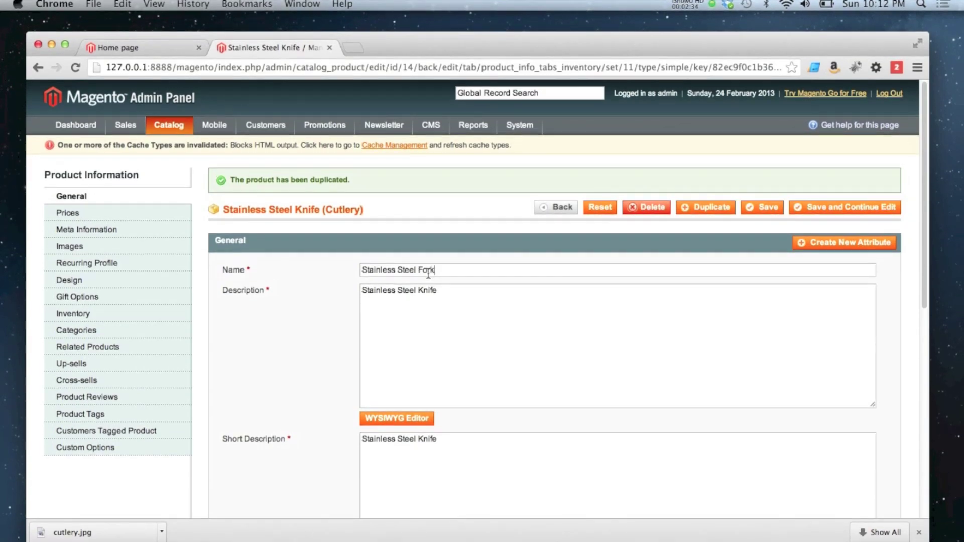
double_click(426, 273)
double_click(427, 273)
text(Fork)
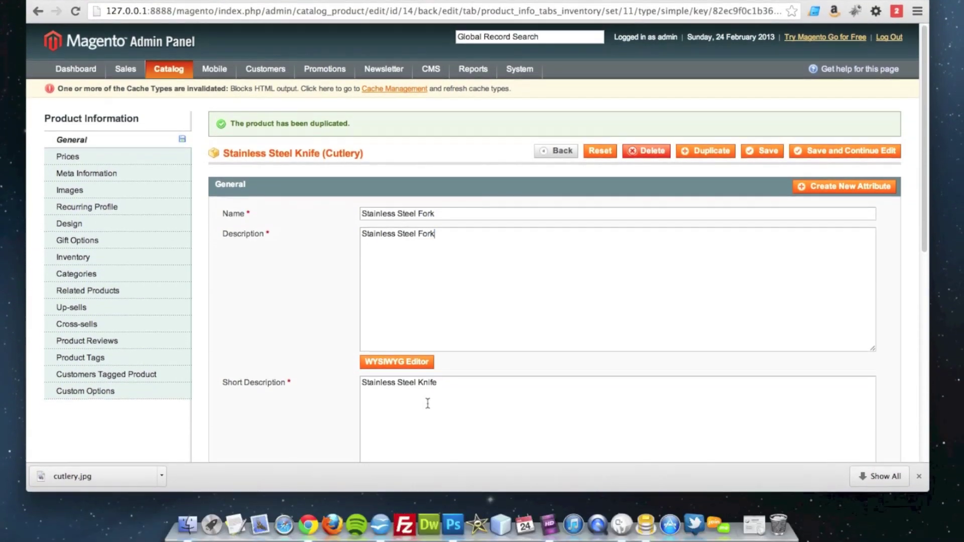
double_click(426, 421)
text(Fork)
Enable the fork, clear its old URL key and set SKU FORK
scroll(372, 352, down, 5)
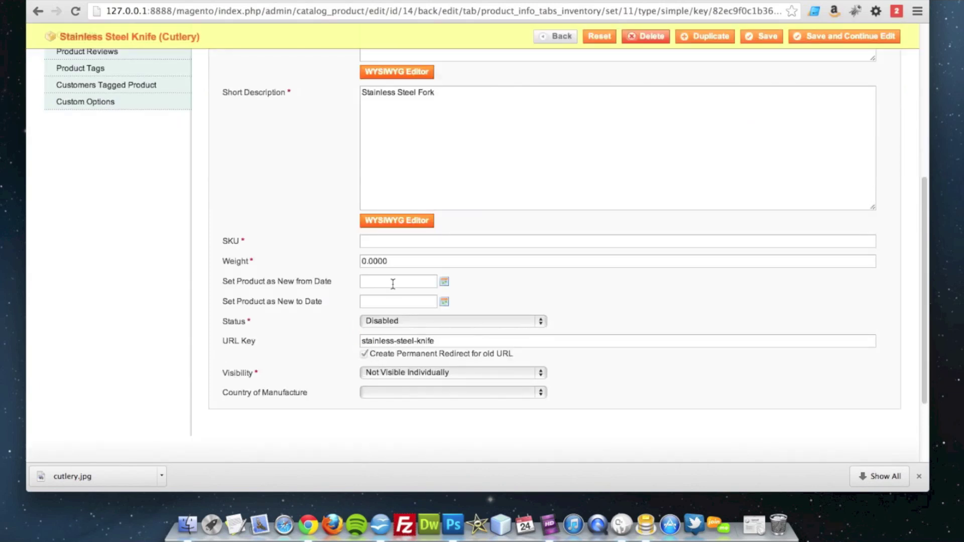
click(404, 323)
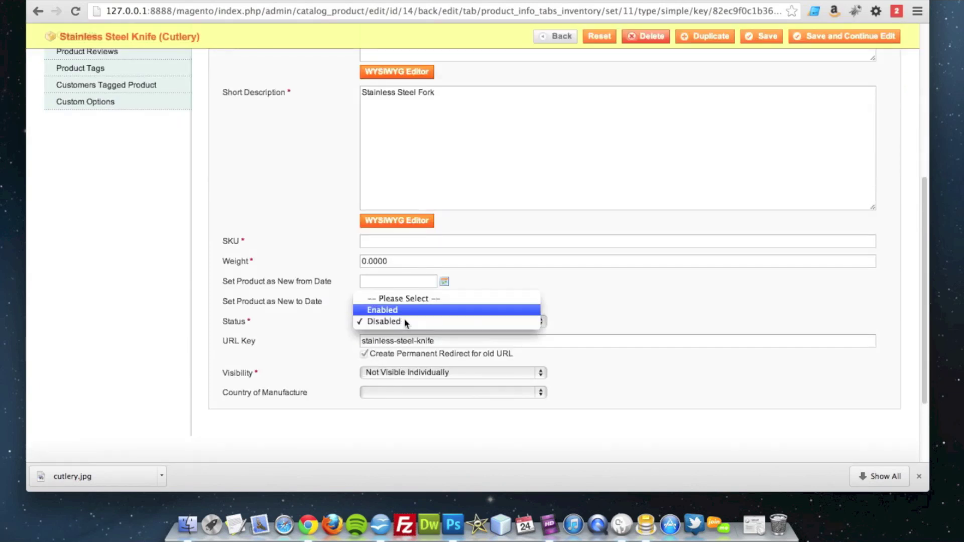
click(402, 312)
drag(438, 341, 296, 334)
key(BackSpace)
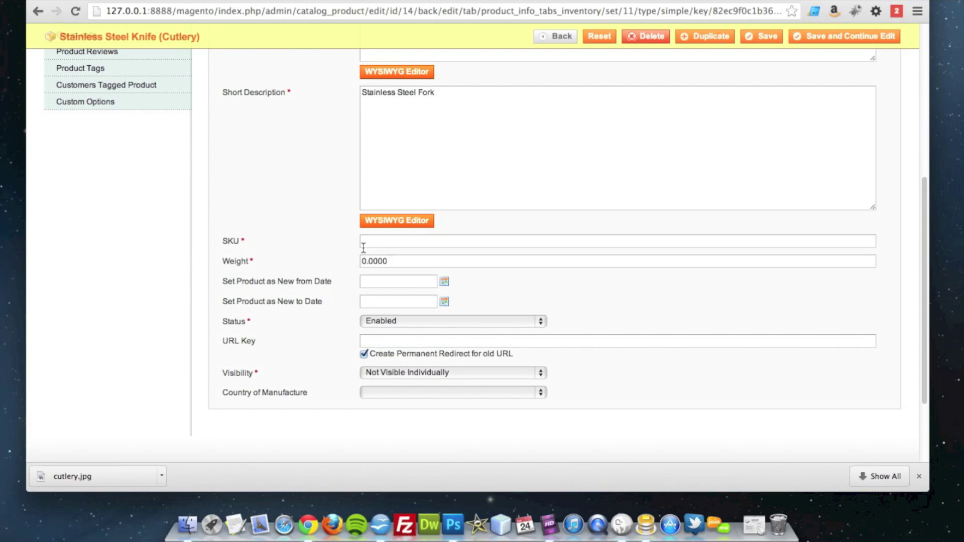
click(368, 264)
text(FORK)
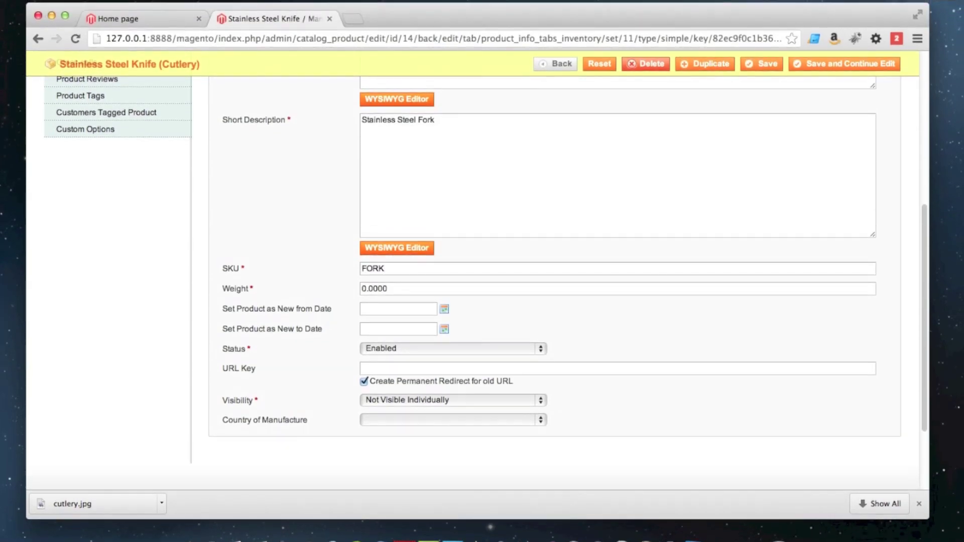
Change the fork's price from 2.00 to 2.50
scroll(281, 288, up, 10)
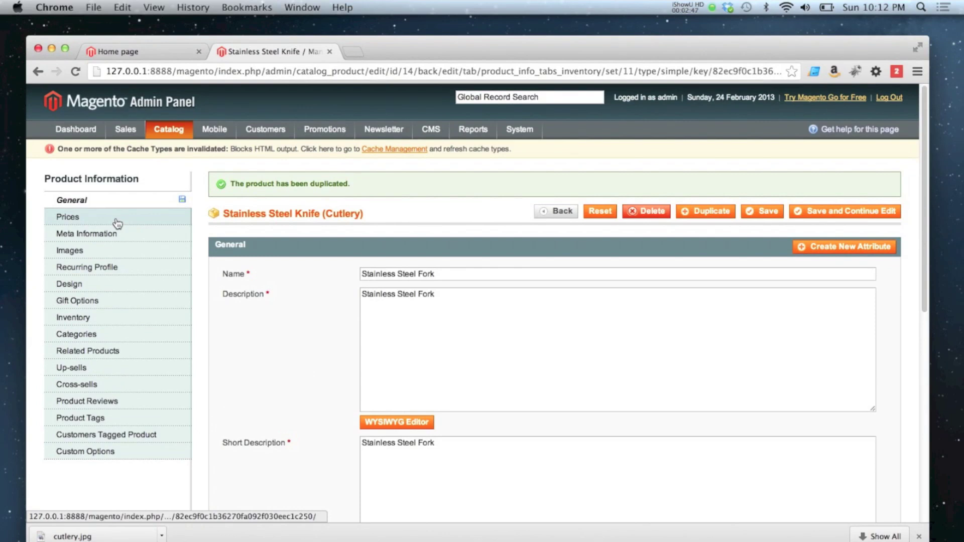
click(117, 218)
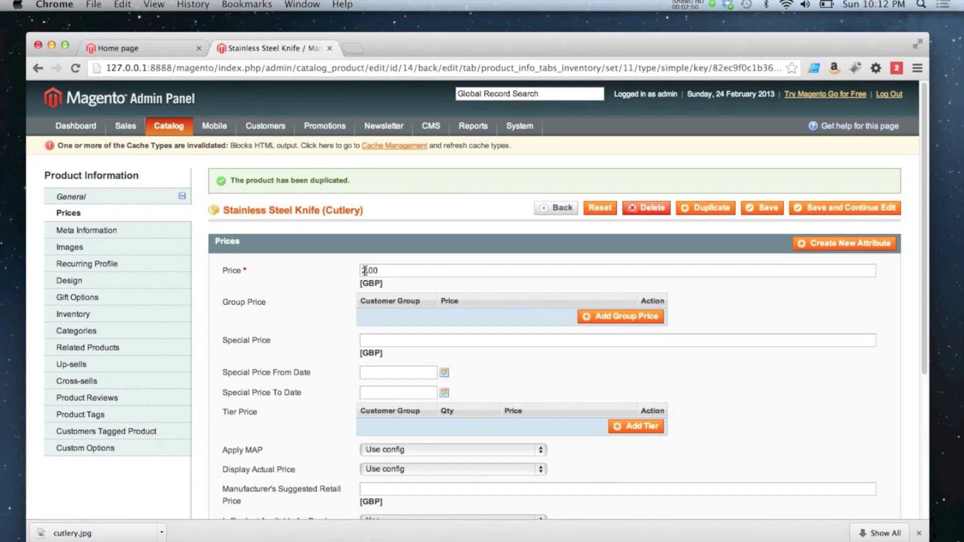
drag(362, 269, 366, 269)
click(373, 271)
key(BackSpace)
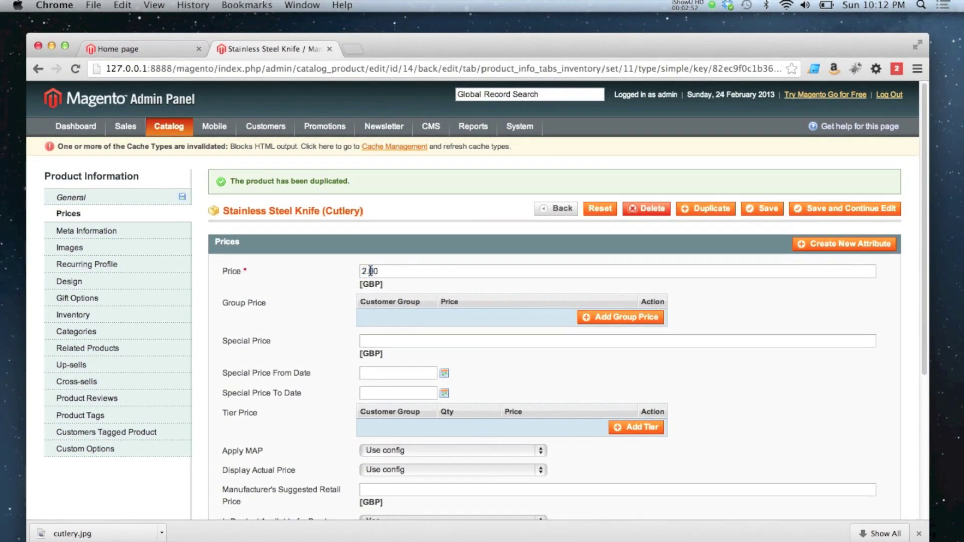
text(5)
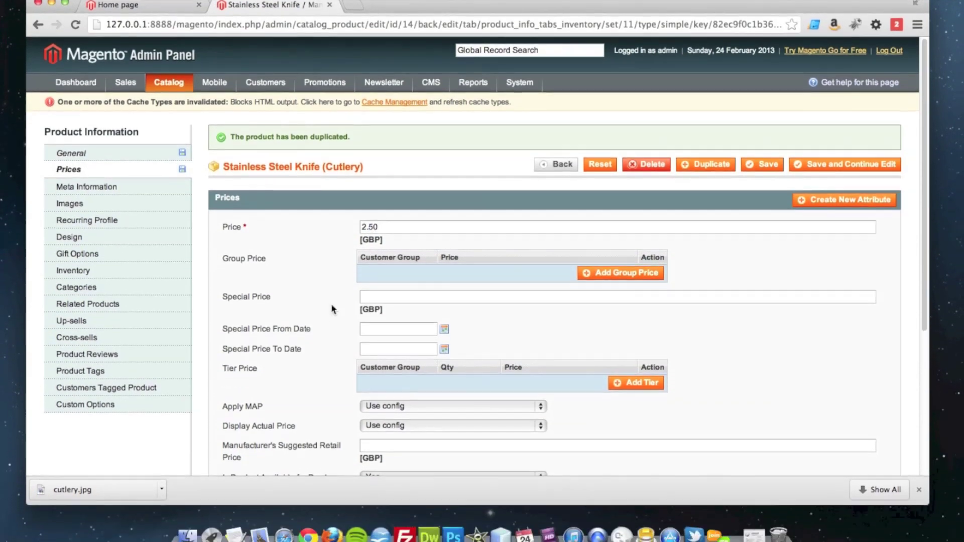
Set the fork's quantity to 999, In Stock, and save it
scroll(330, 303, down, 3)
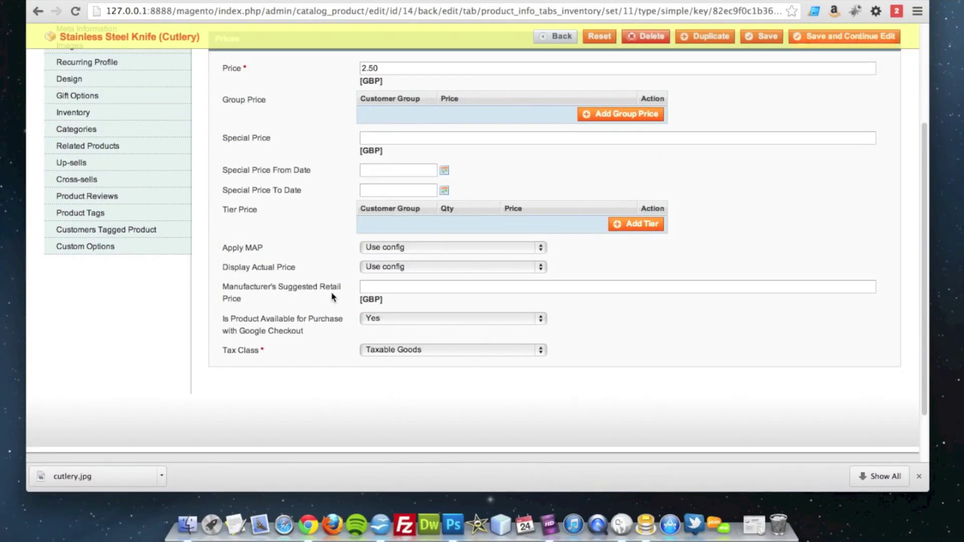
scroll(200, 215, up, 3)
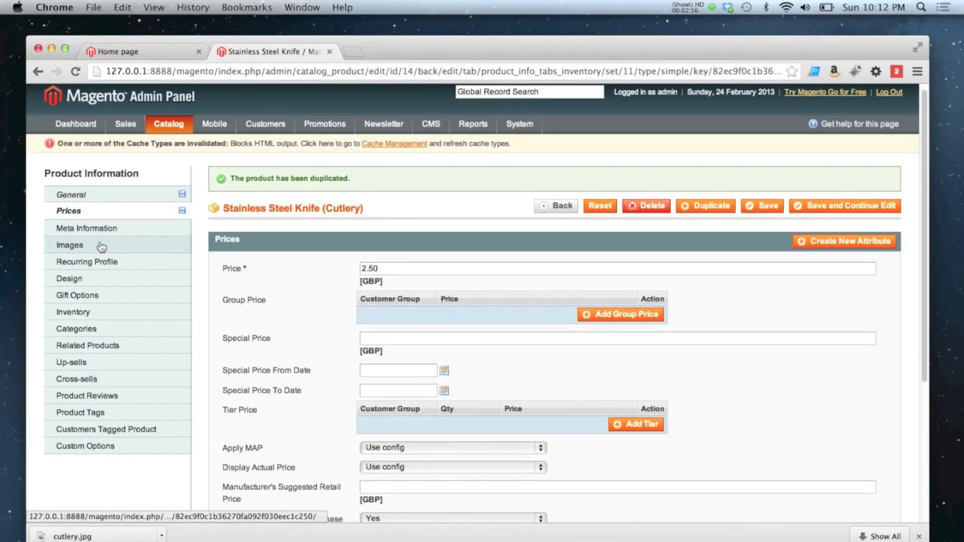
click(95, 201)
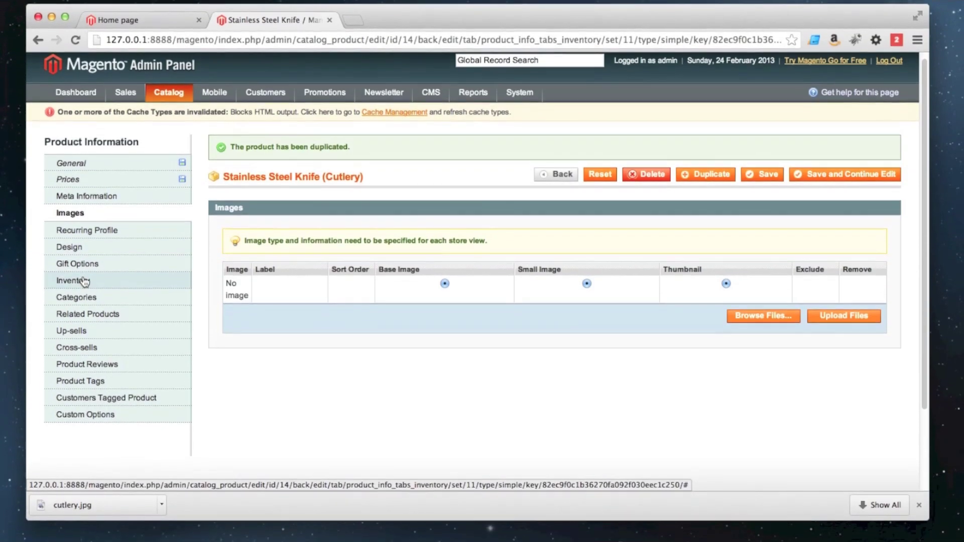
click(74, 304)
scroll(315, 261, down, 1)
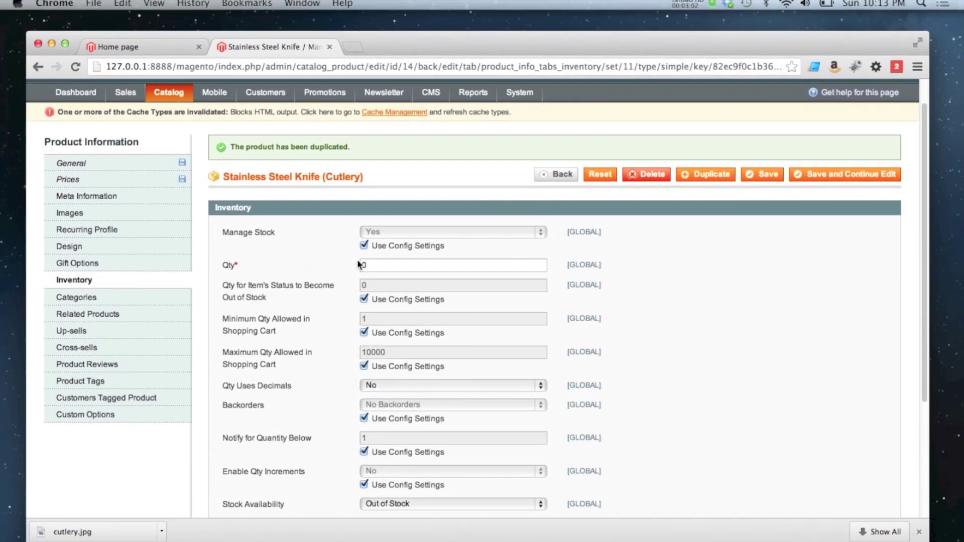
double_click(373, 239)
text(999)
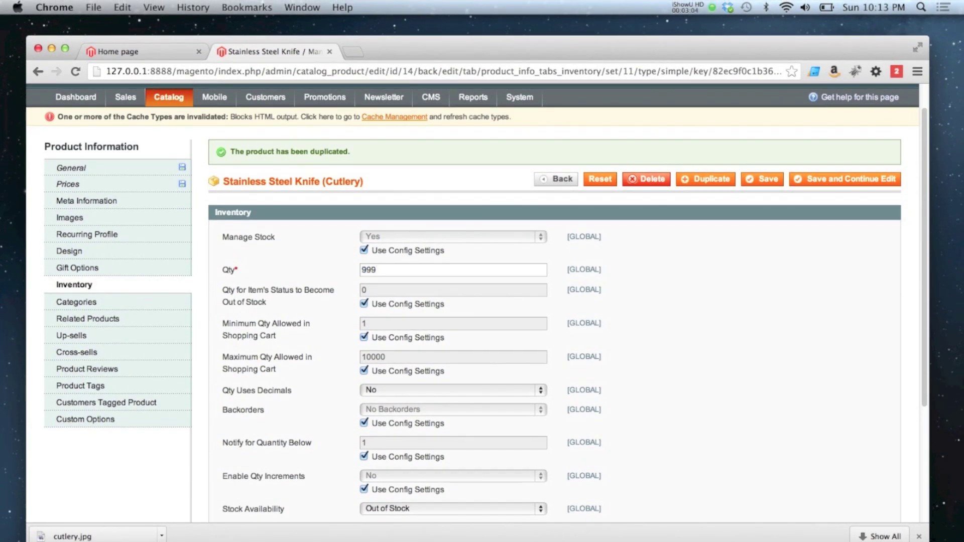
scroll(358, 265, down, 2)
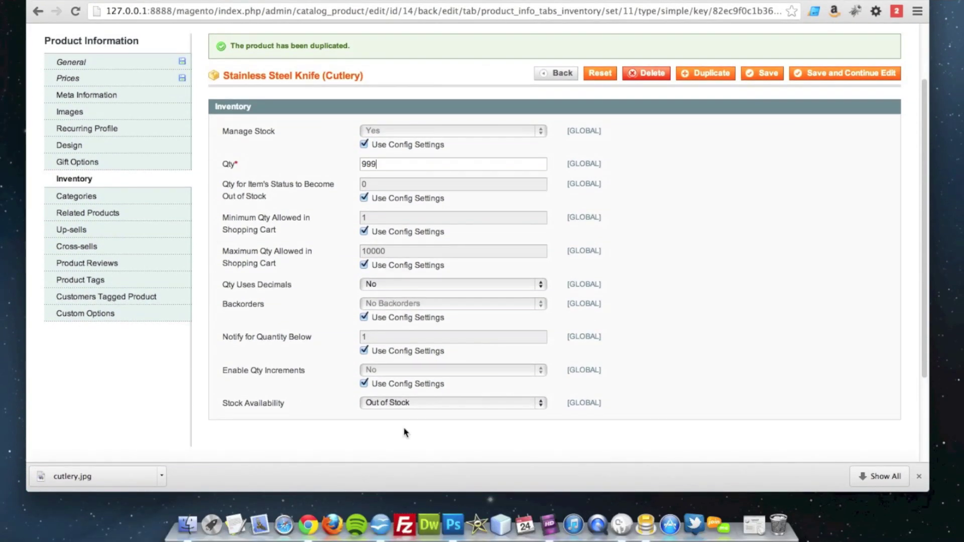
click(398, 467)
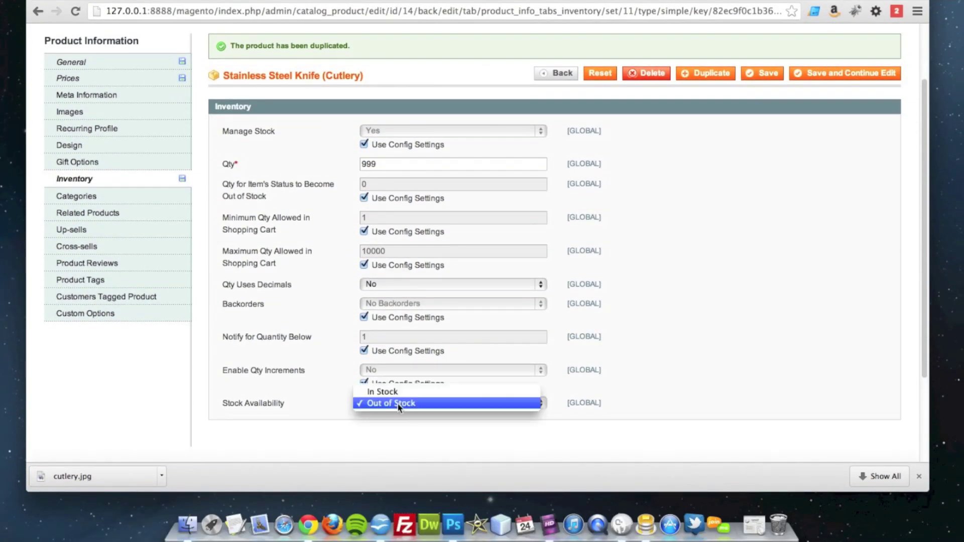
click(382, 392)
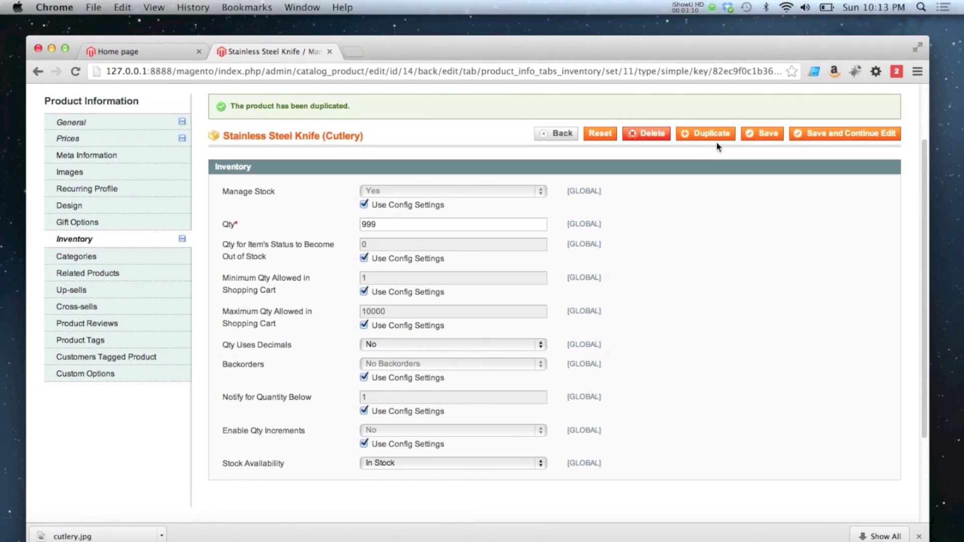
click(813, 136)
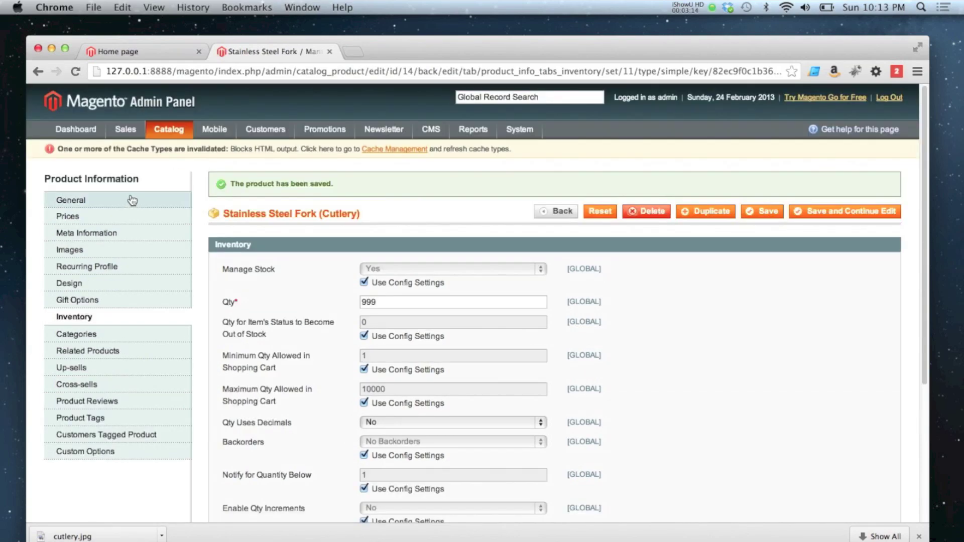
Duplicate the Stainless Steel Fork product
click(132, 201)
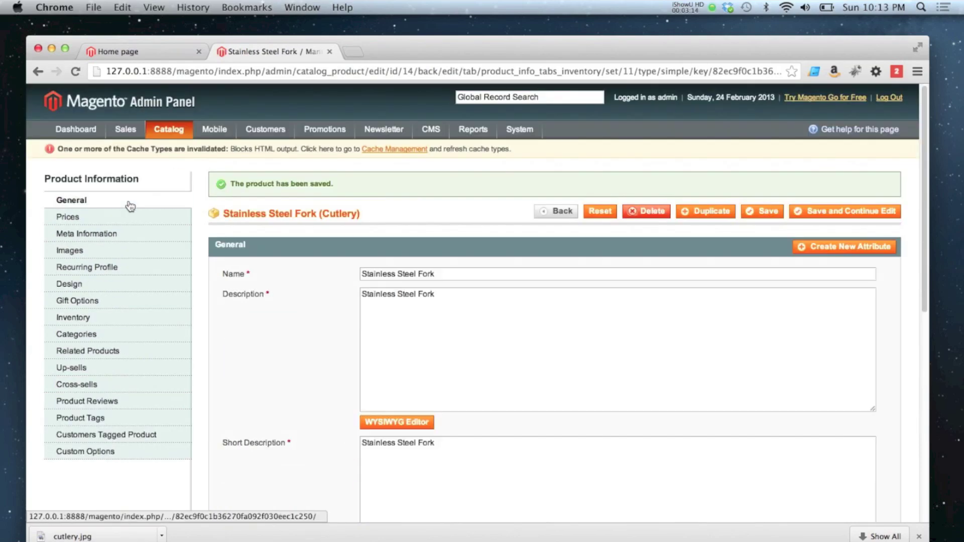
click(708, 215)
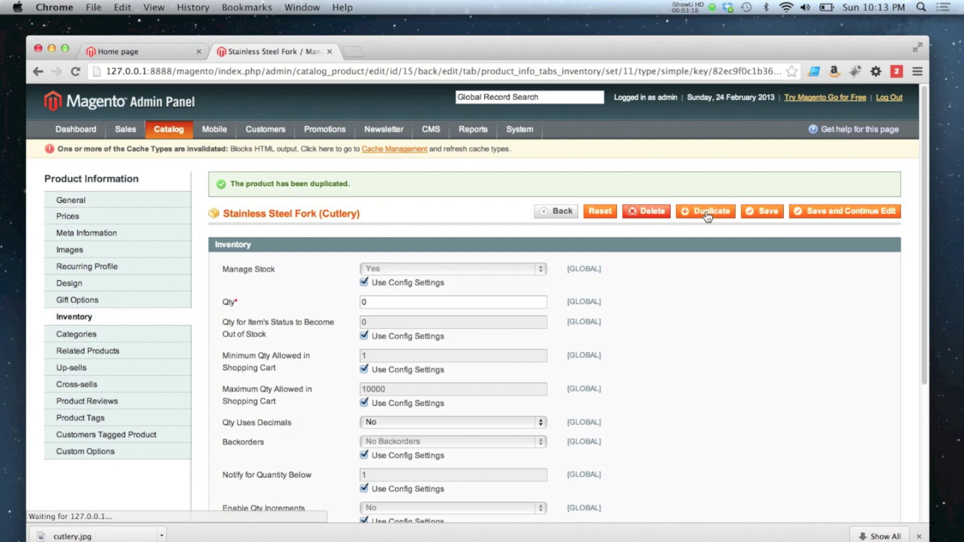
click(156, 200)
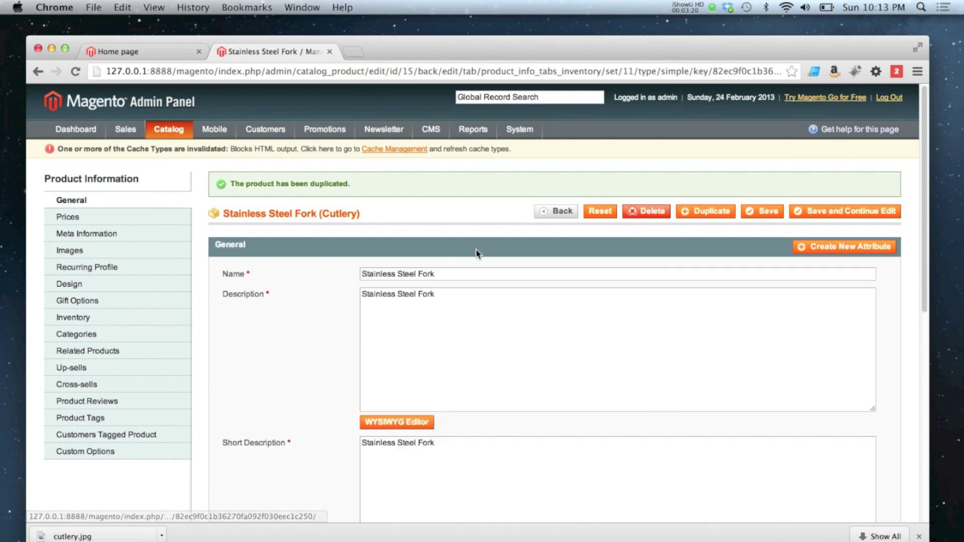
Rename the copy to 'Stainless Steel Spoon' in name and descriptions
text(Spoon)
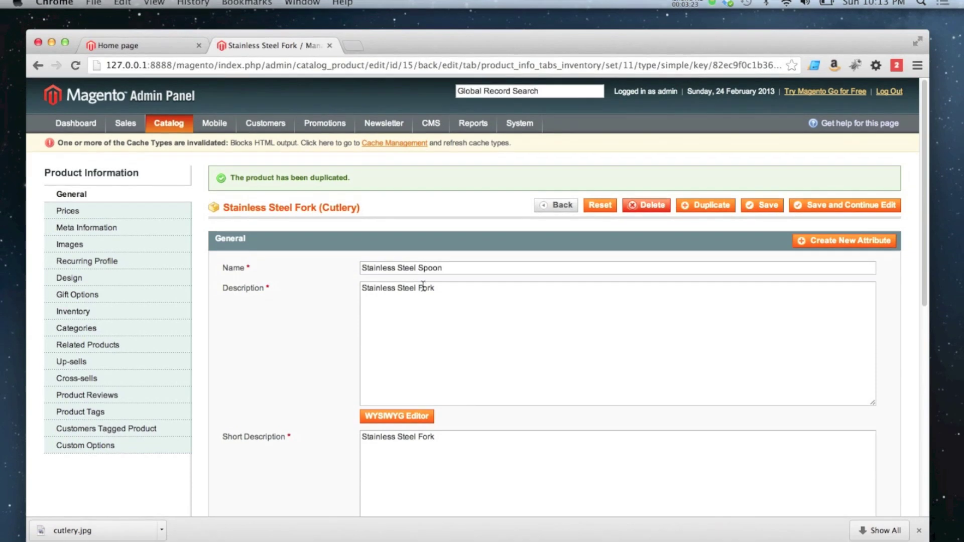
double_click(426, 293)
text(Sppo)
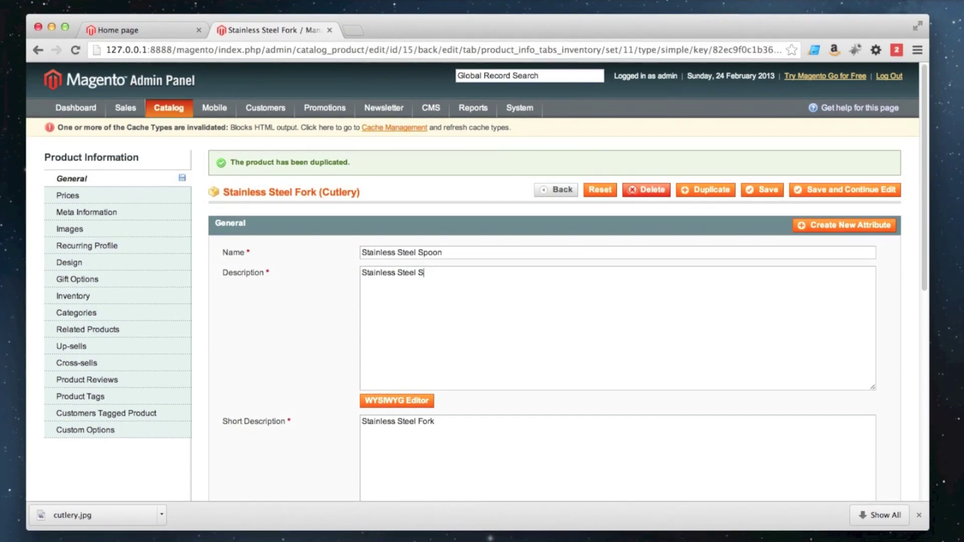
text(n)
text(oon)
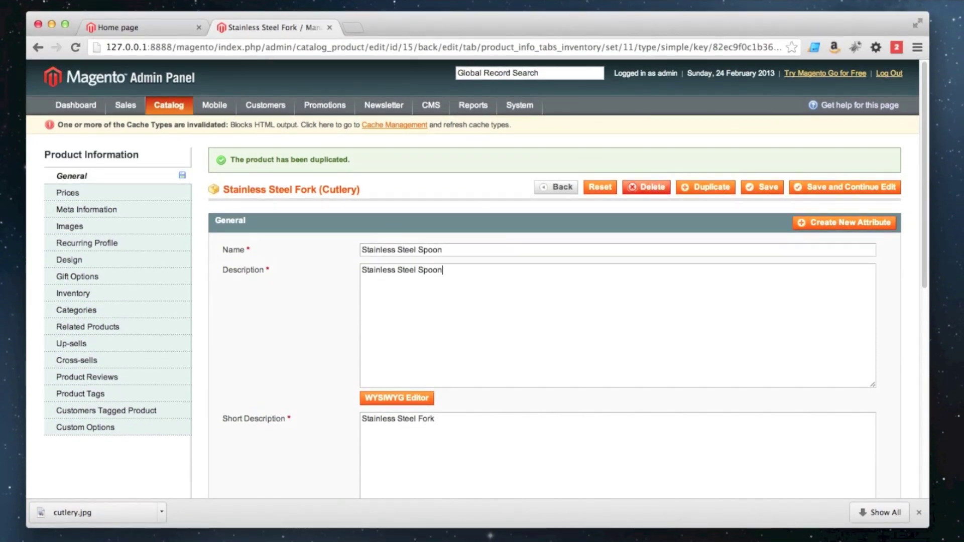
key(super+a)
key(super+c)
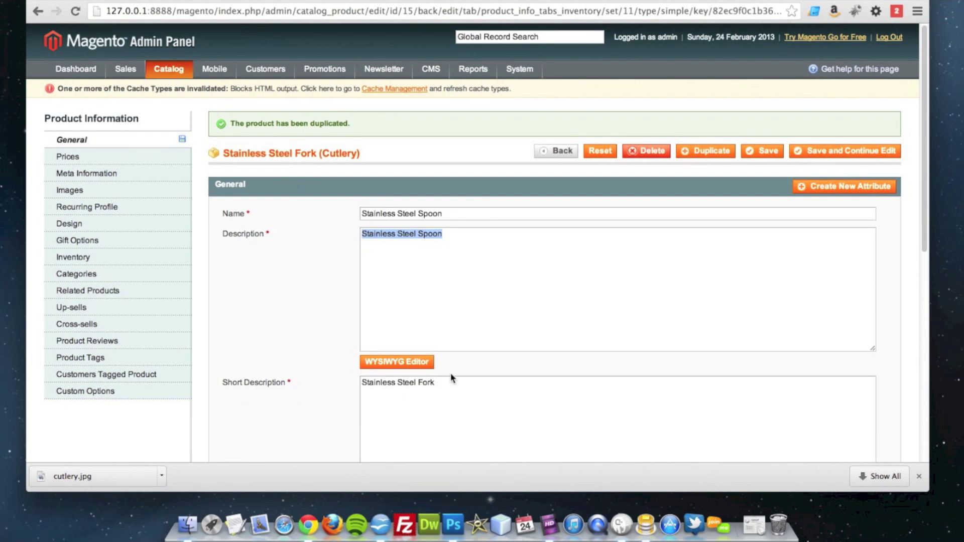
drag(453, 416, 280, 413)
key(super+v)
Enable the spoon and clear its old stainless-steel-fork URL key
scroll(263, 332, down, 5)
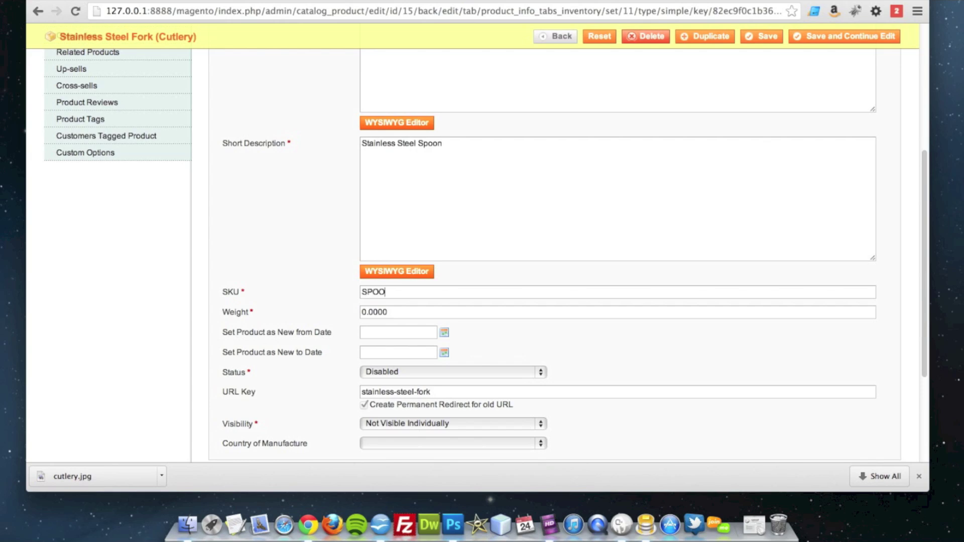
click(392, 374)
click(389, 358)
drag(433, 392, 354, 390)
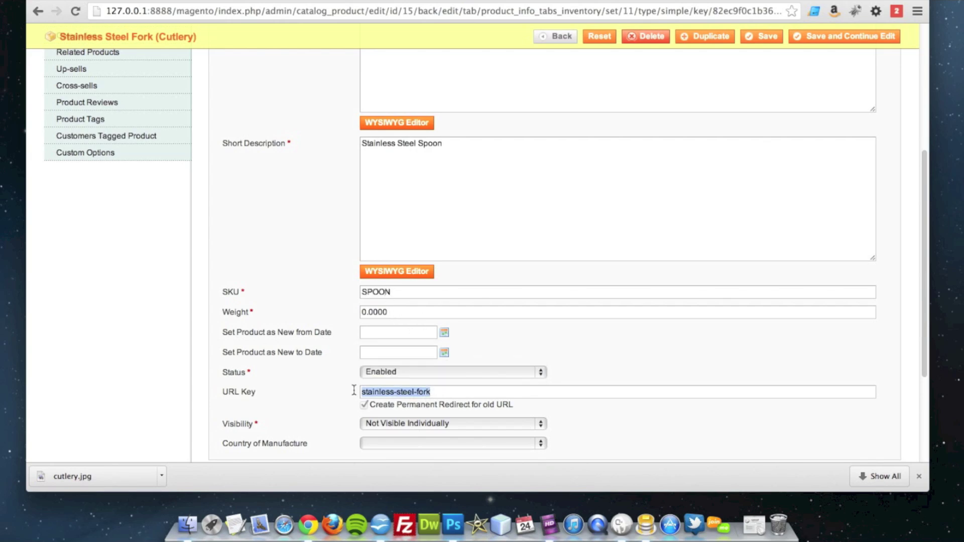
key(BackSpace)
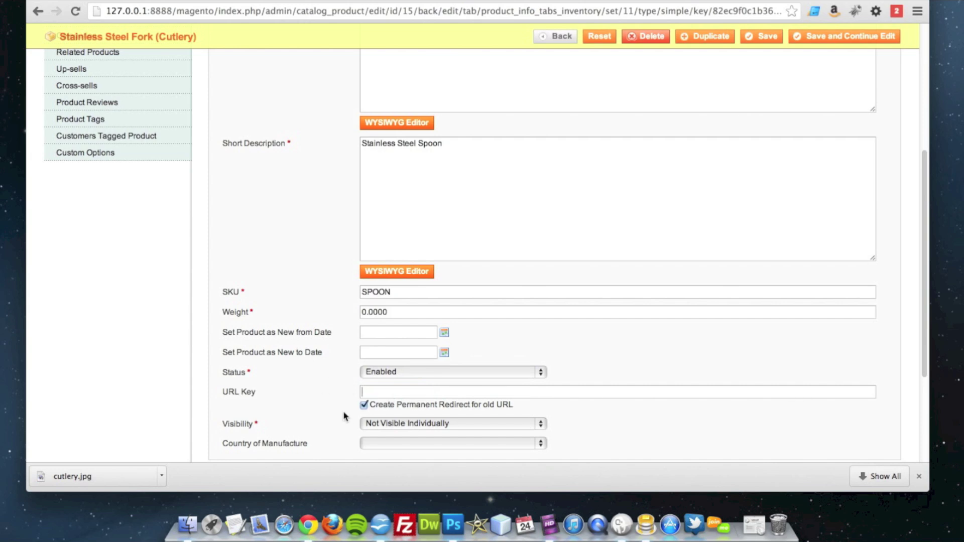
Change the spoon's price from 2.50 to 2.00
scroll(223, 318, up, 5)
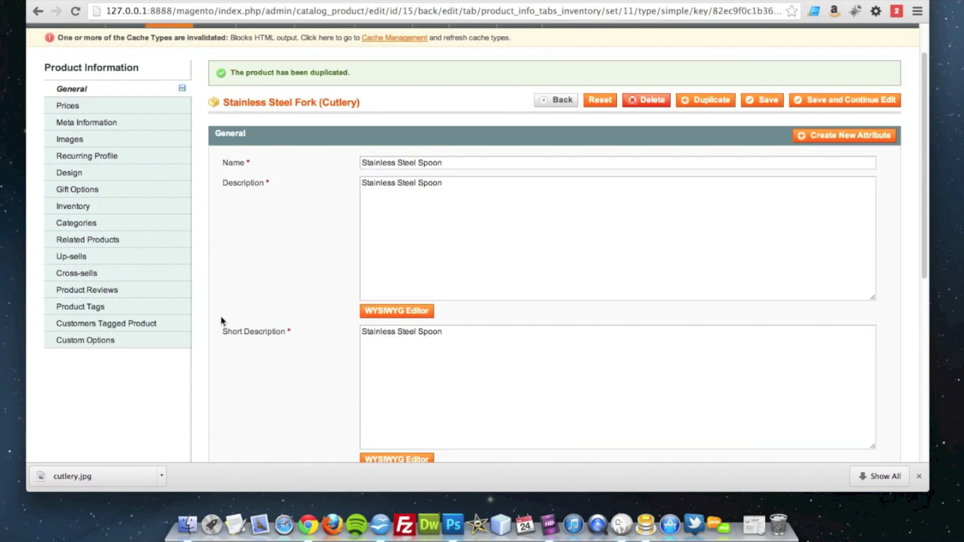
scroll(221, 316, up, 2)
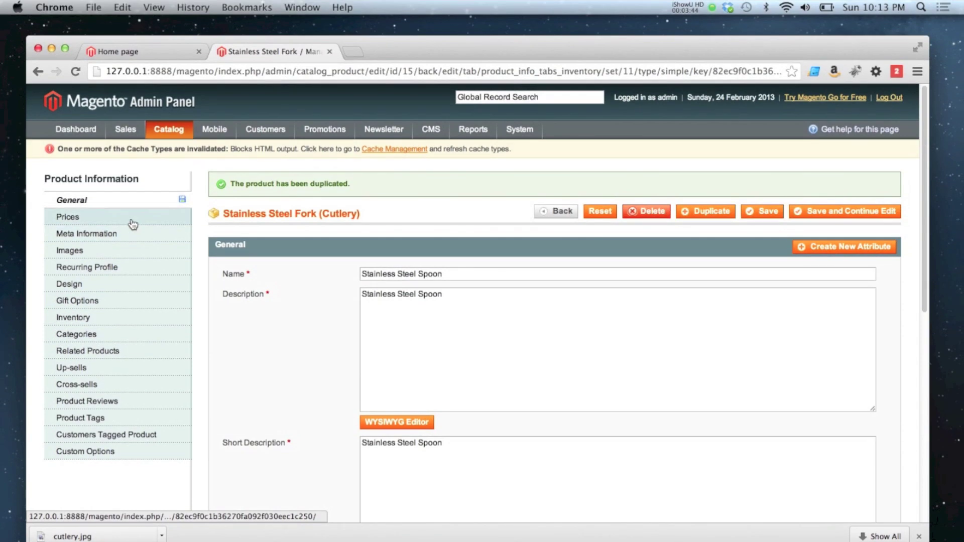
click(133, 222)
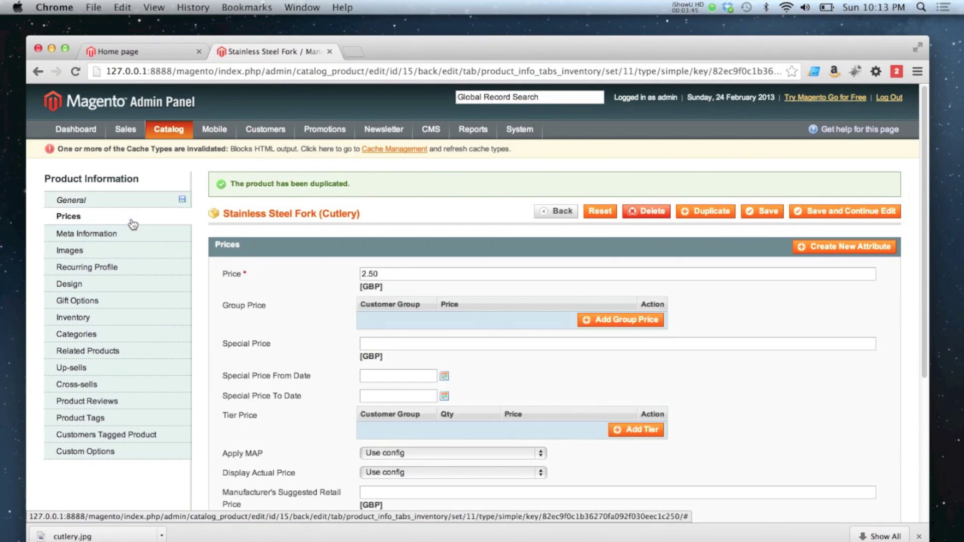
click(368, 274)
key(Delete)
text(0)
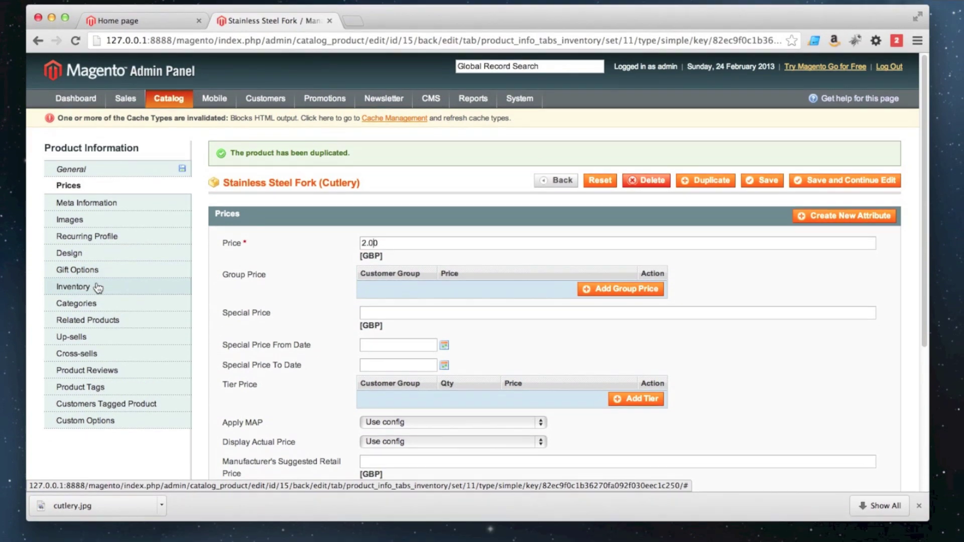
Set the spoon's stock quantity to 999 and availability to In Stock
click(98, 287)
double_click(389, 273)
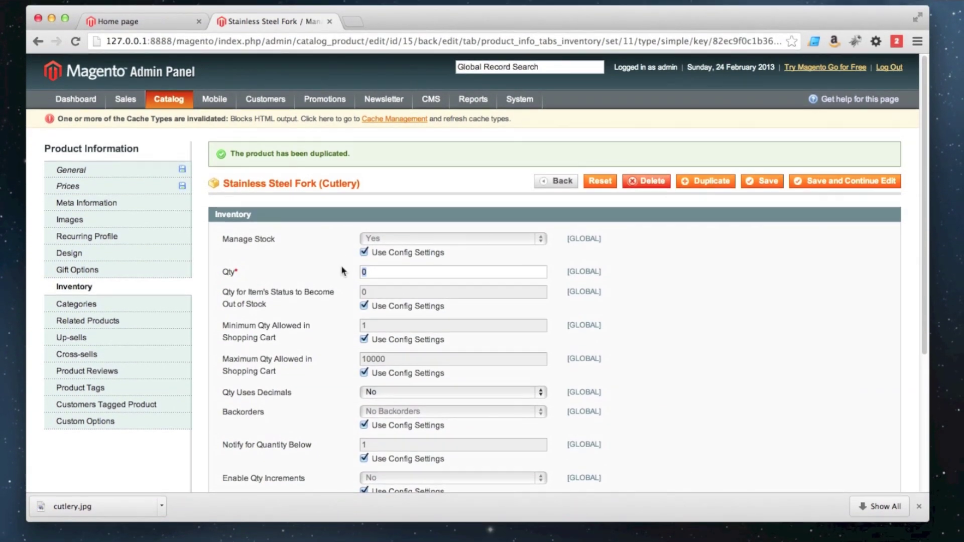
text(999)
scroll(336, 284, down, 2)
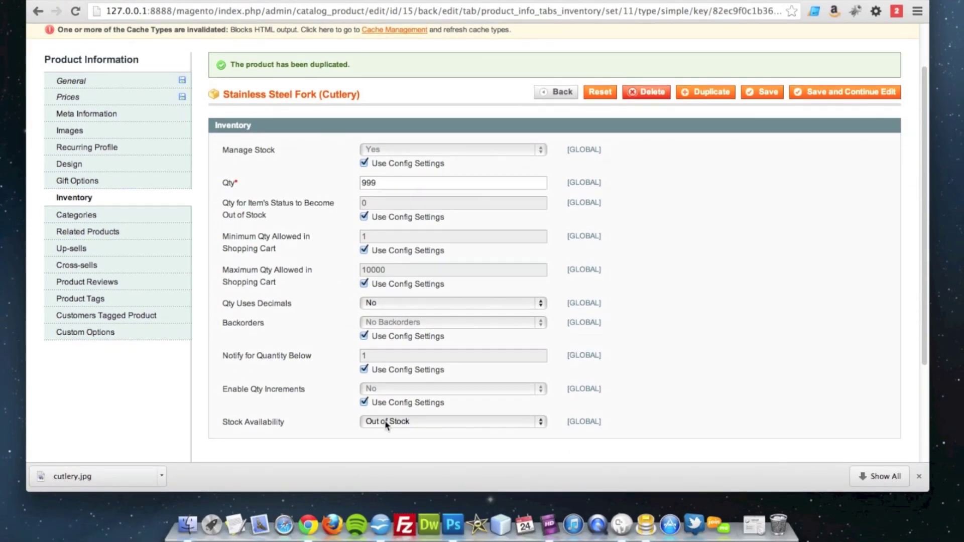
click(387, 437)
click(382, 421)
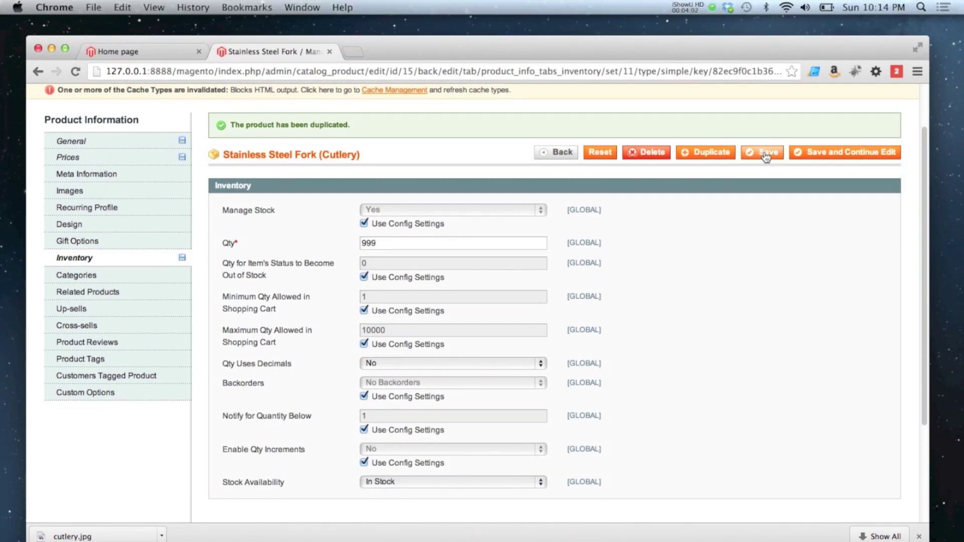
Save the Stainless Steel Spoon, then start a new Cutlery-set Grouped Product
click(765, 157)
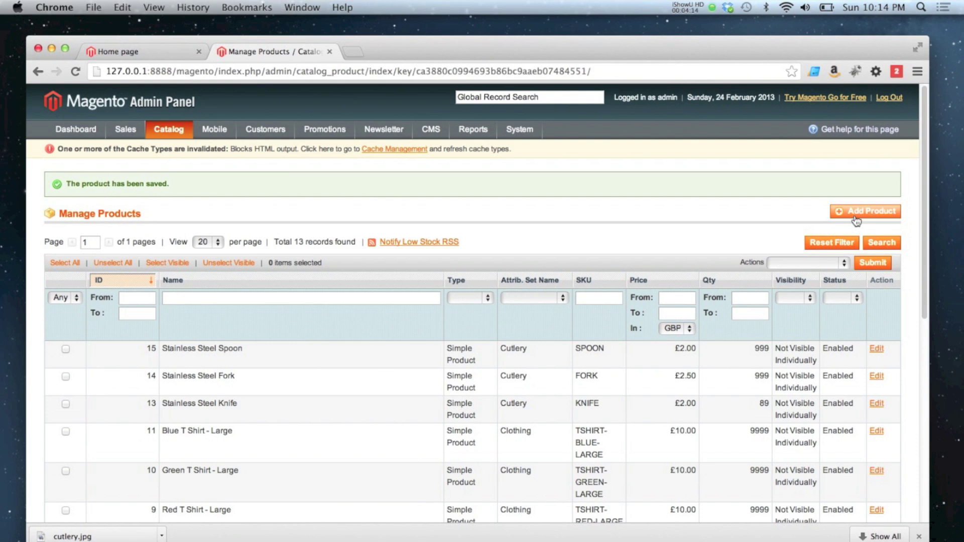
click(873, 212)
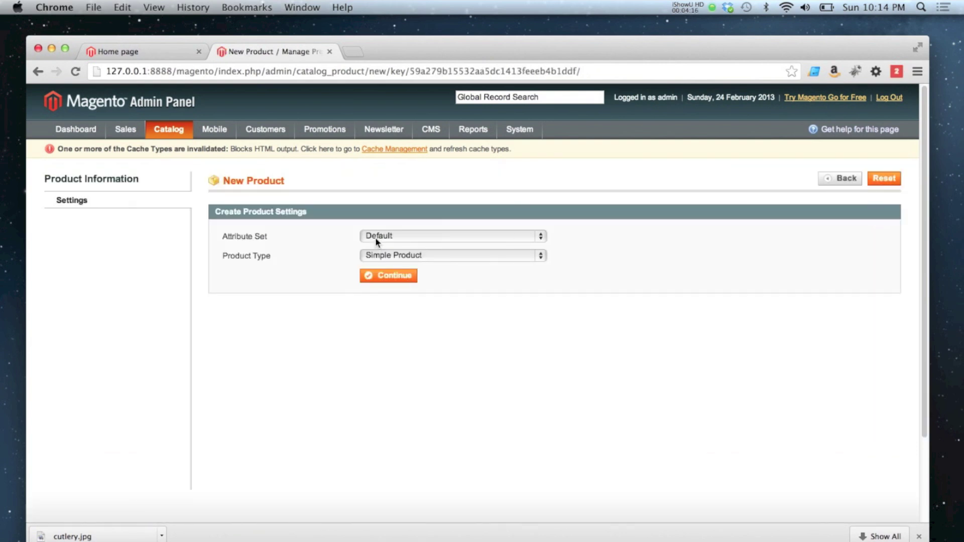
click(375, 235)
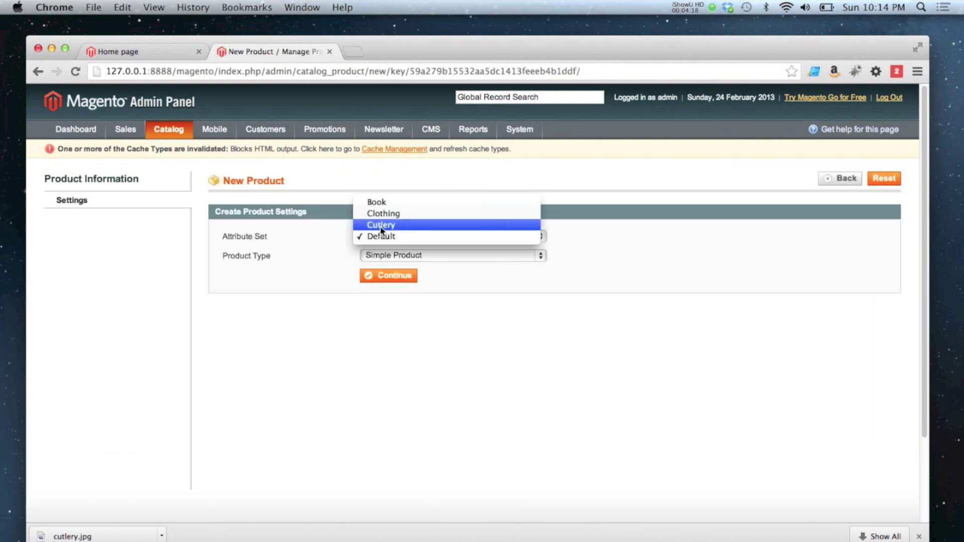
click(380, 228)
click(388, 256)
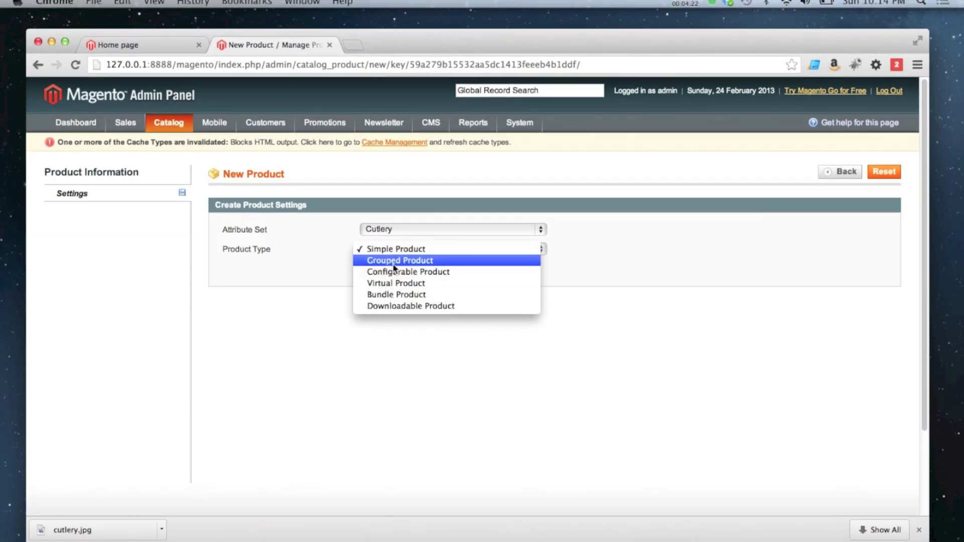
click(375, 256)
click(374, 237)
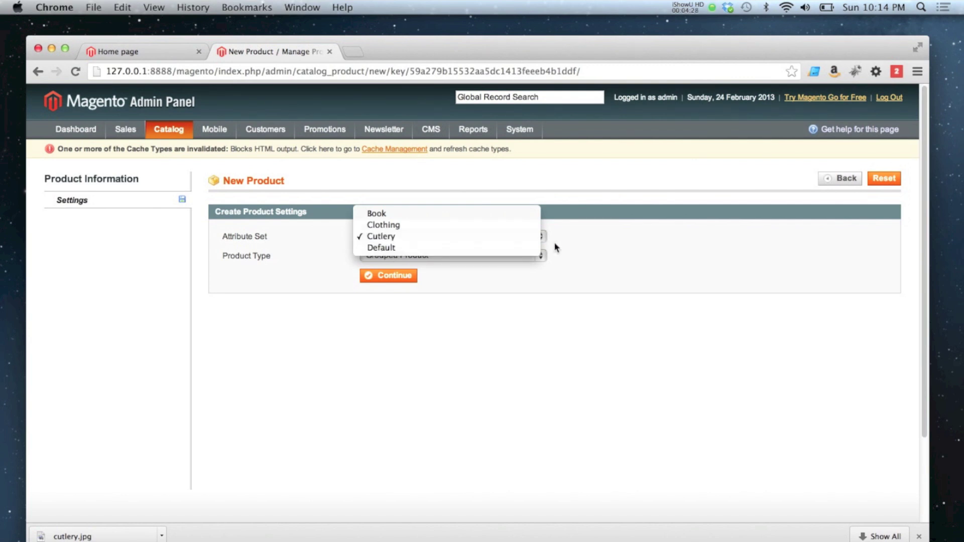
click(588, 246)
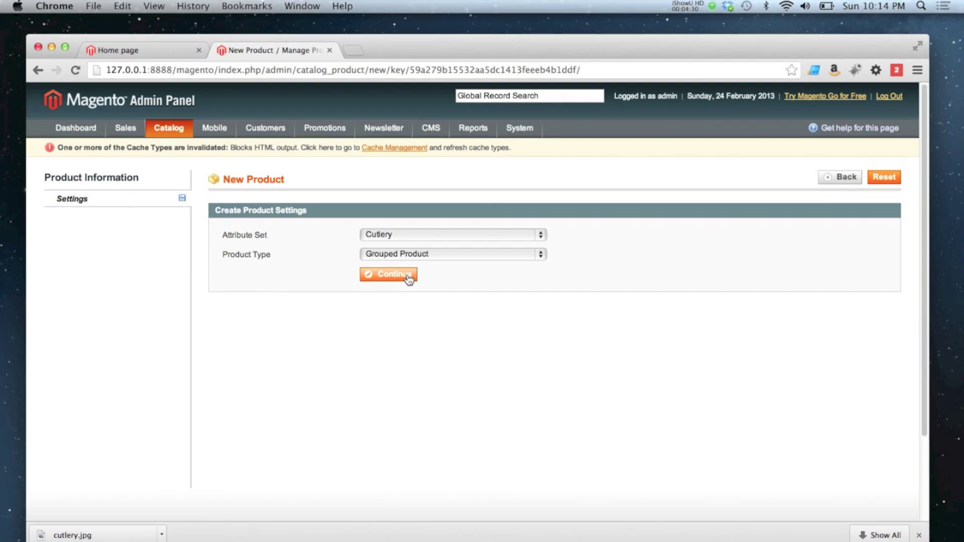
Fill name, description and short description with 'Stainless Steel Cutlery Set'
click(407, 276)
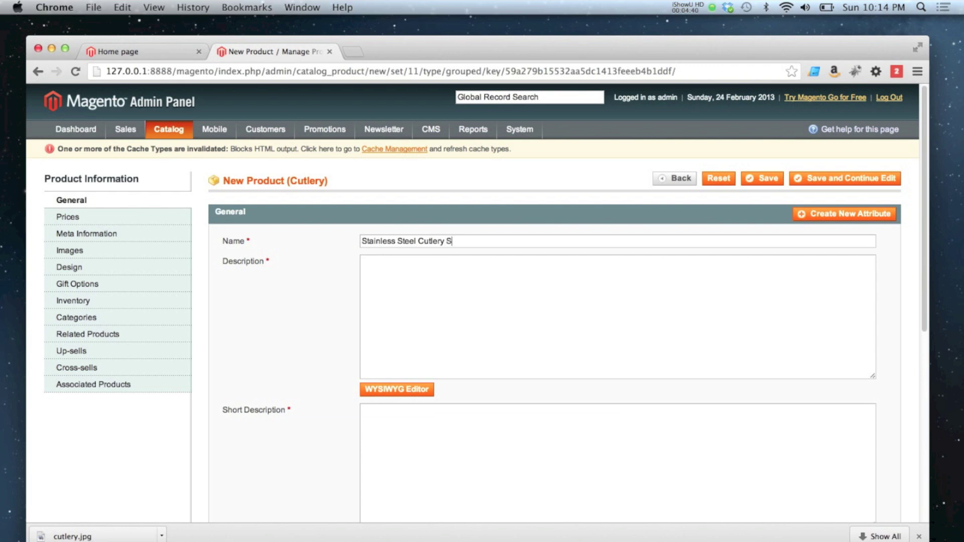
key(super+a)
key(super+c)
click(406, 283)
key(super+v)
click(402, 434)
key(super+v)
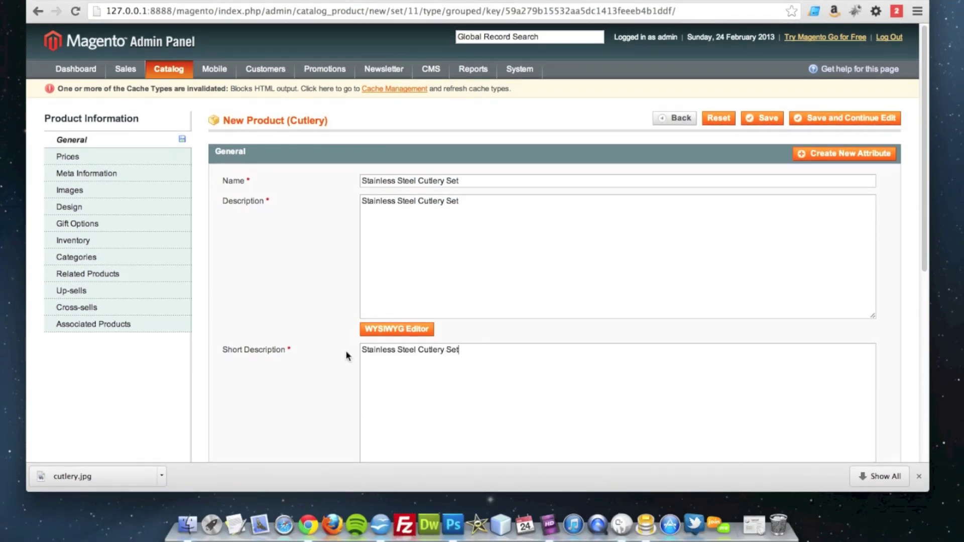
Set the Stainless Steel Cutlery Set's status to Enabled
scroll(346, 356, down, 5)
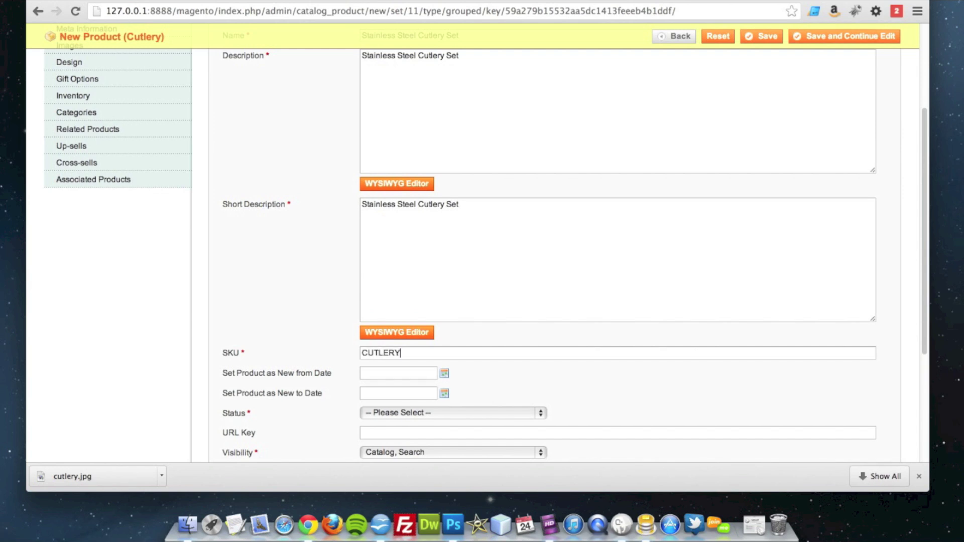
scroll(442, 351, down, 3)
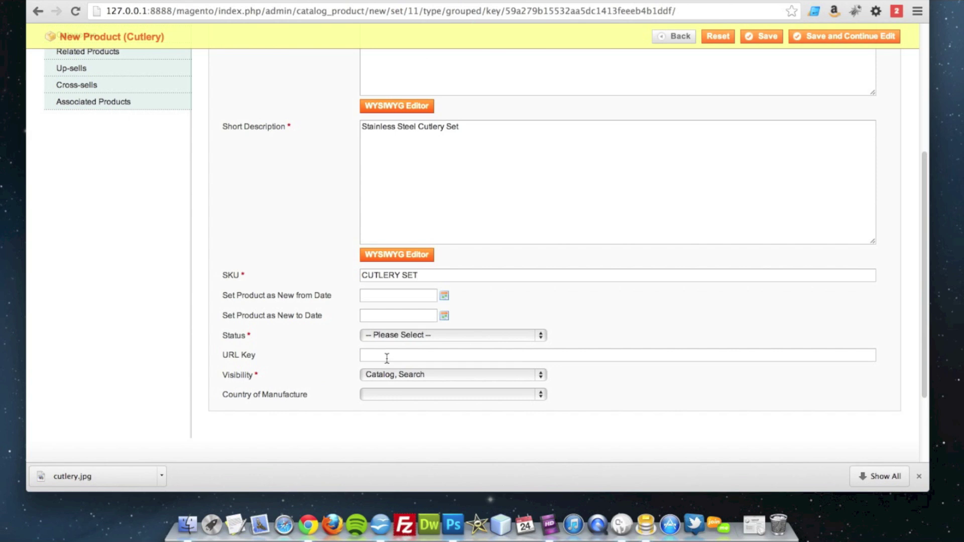
click(391, 336)
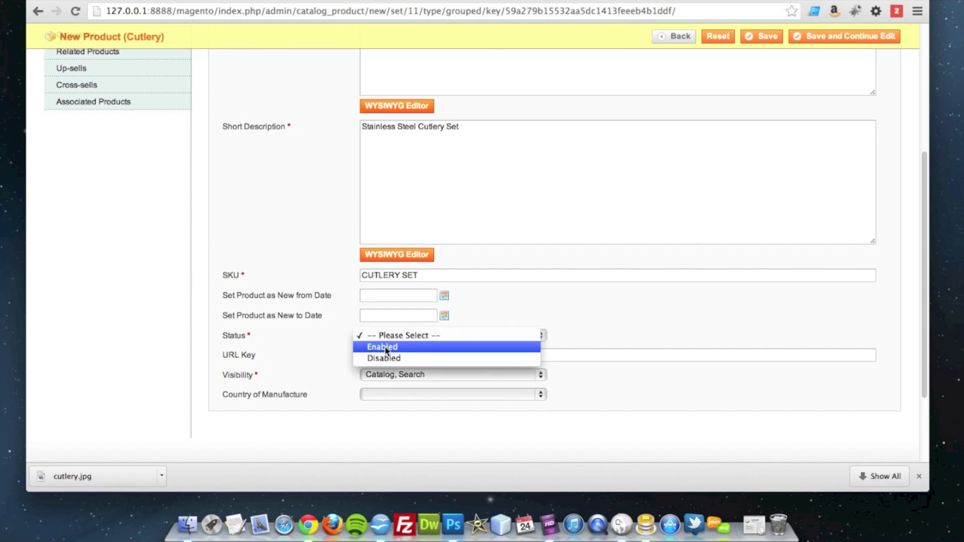
click(386, 348)
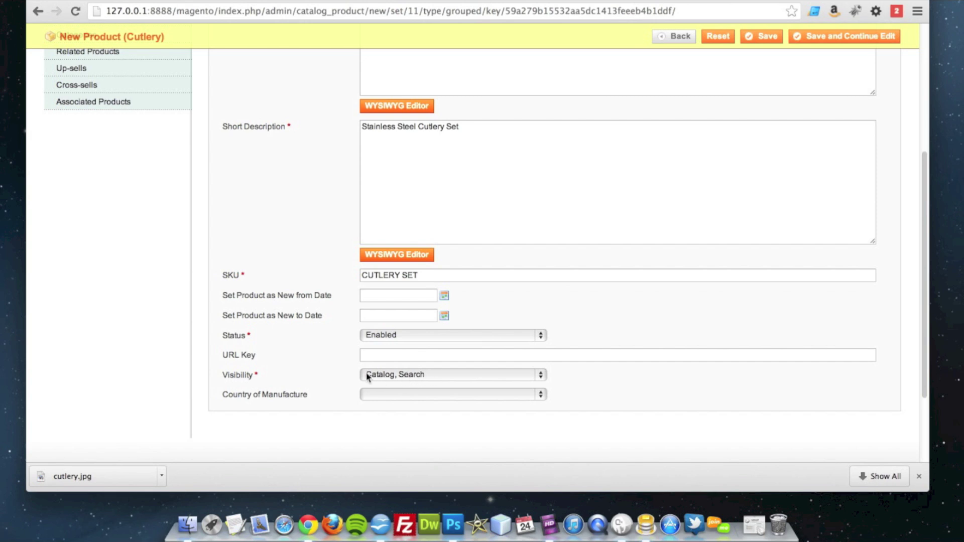
scroll(213, 331, up, 5)
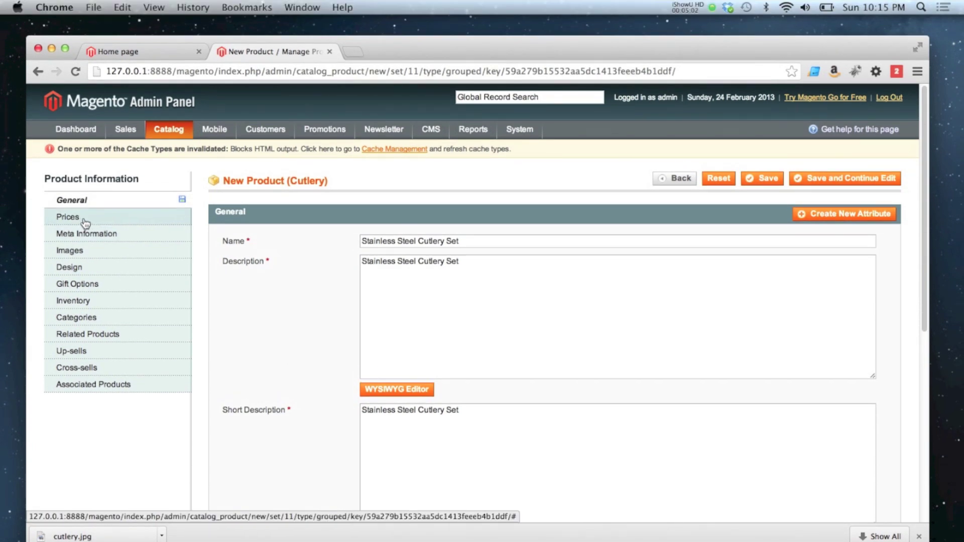
click(91, 221)
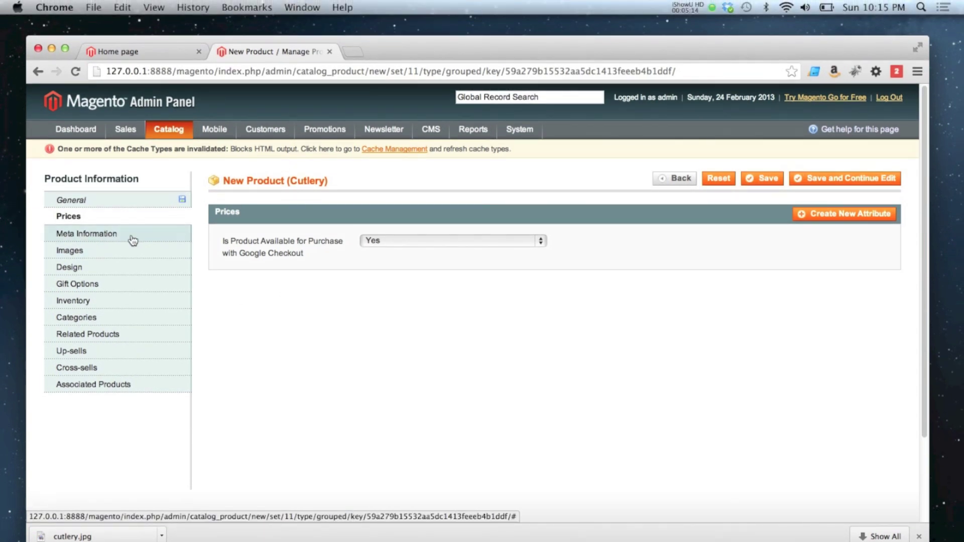
Move from the grouped product's price options to its empty Meta Information fields
click(133, 241)
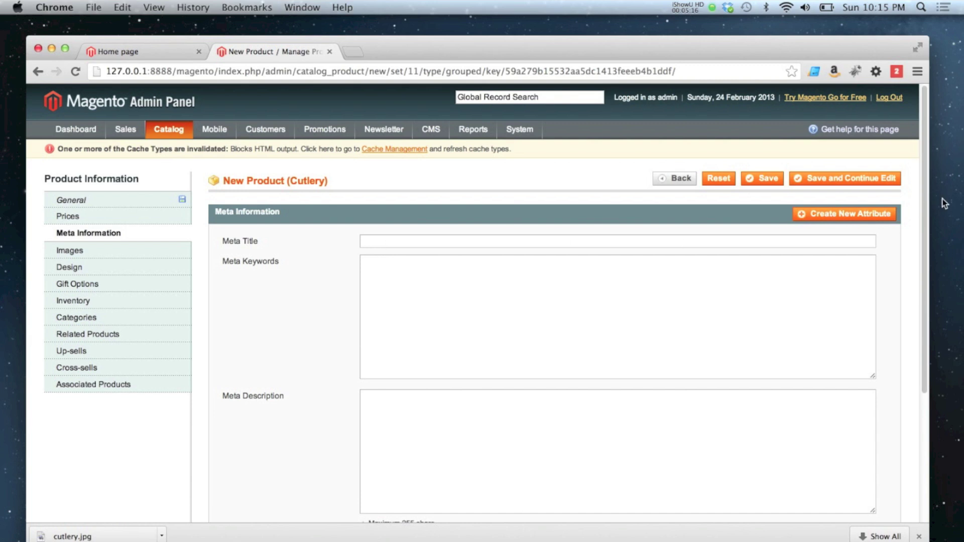
scroll(502, 221, down, 2)
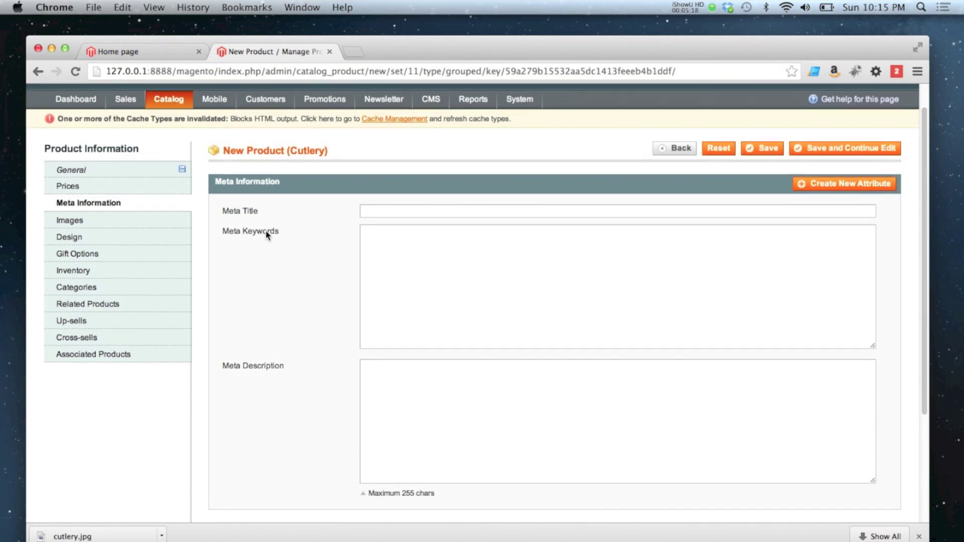
Upload cutlery.jpg from the Desktop as the product image
click(94, 226)
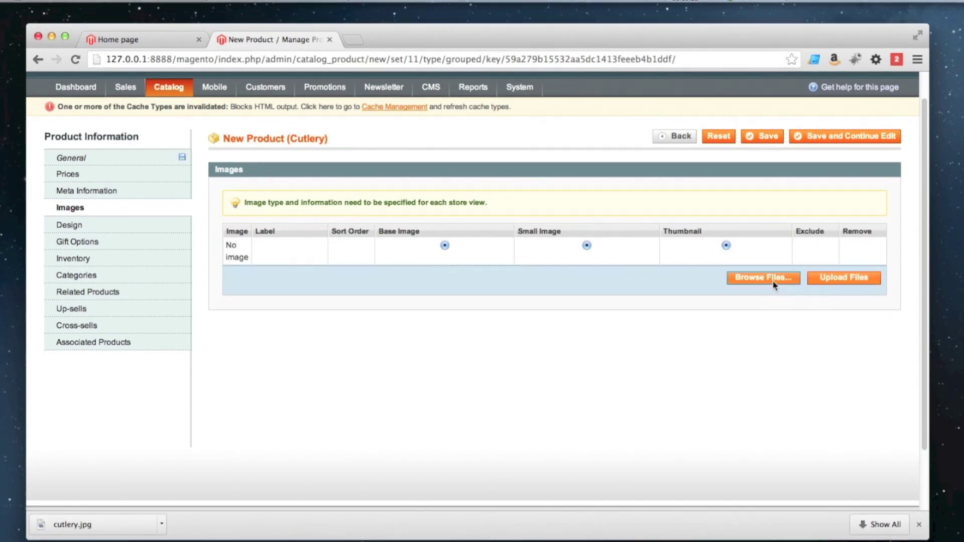
click(768, 289)
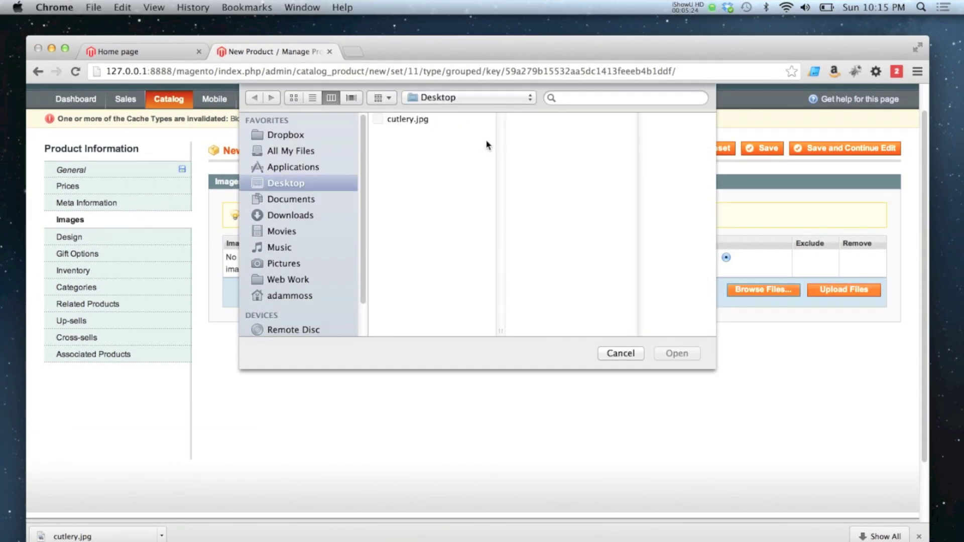
click(407, 120)
click(677, 353)
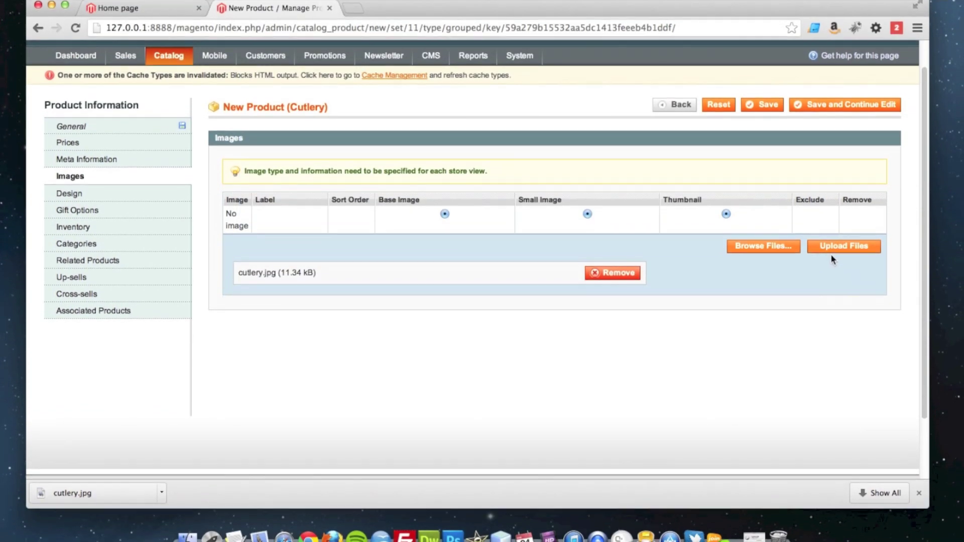
click(839, 229)
Make cutlery.jpg the base, small and thumbnail image, excluded, labelled 'Cutlery Set'
mouse_move(272, 274)
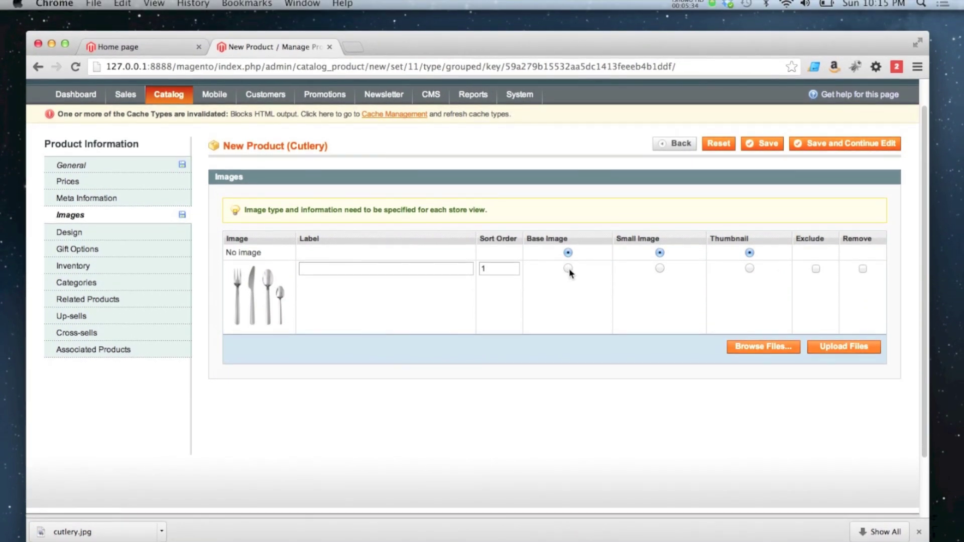
click(568, 268)
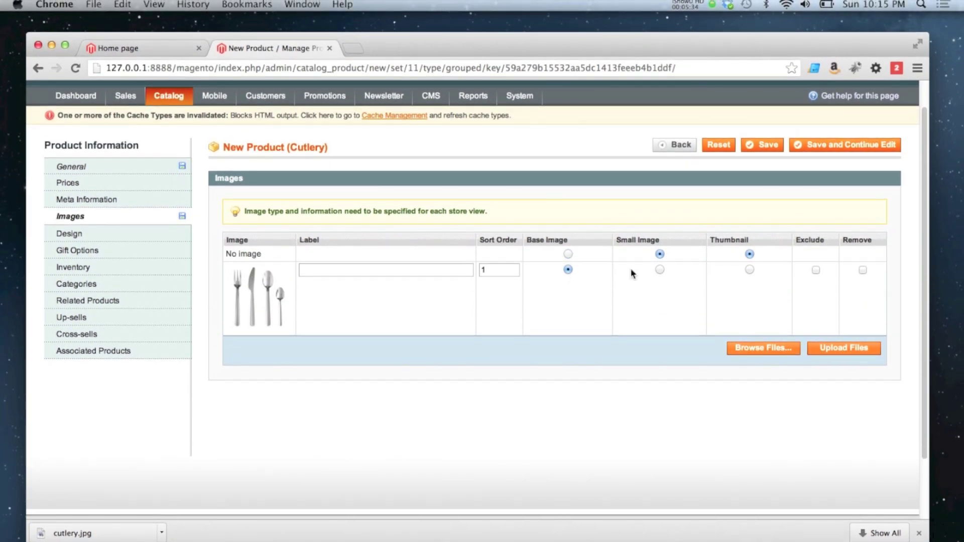
click(659, 268)
click(750, 268)
click(815, 269)
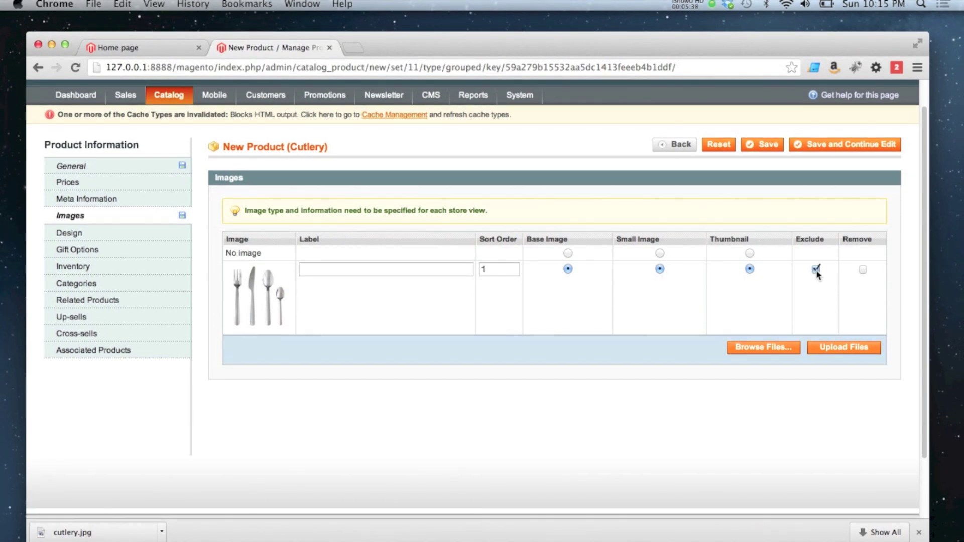
click(311, 258)
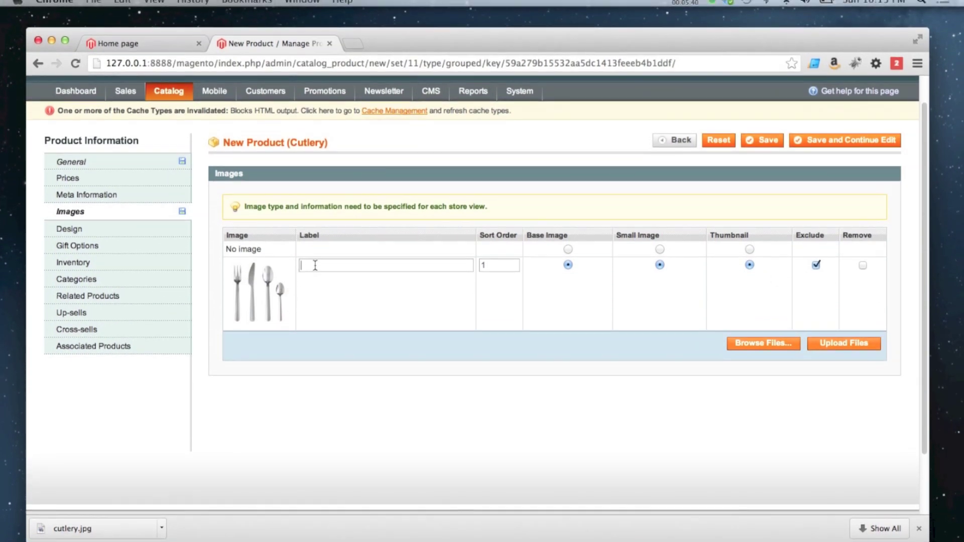
text(Cutlery SE)
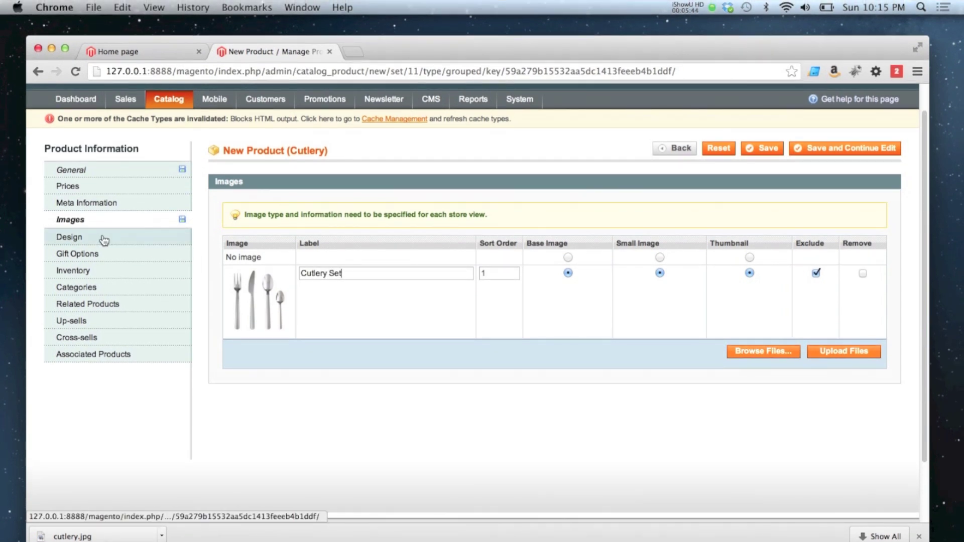
Set the Cutlery Set's stock availability to In Stock
click(95, 276)
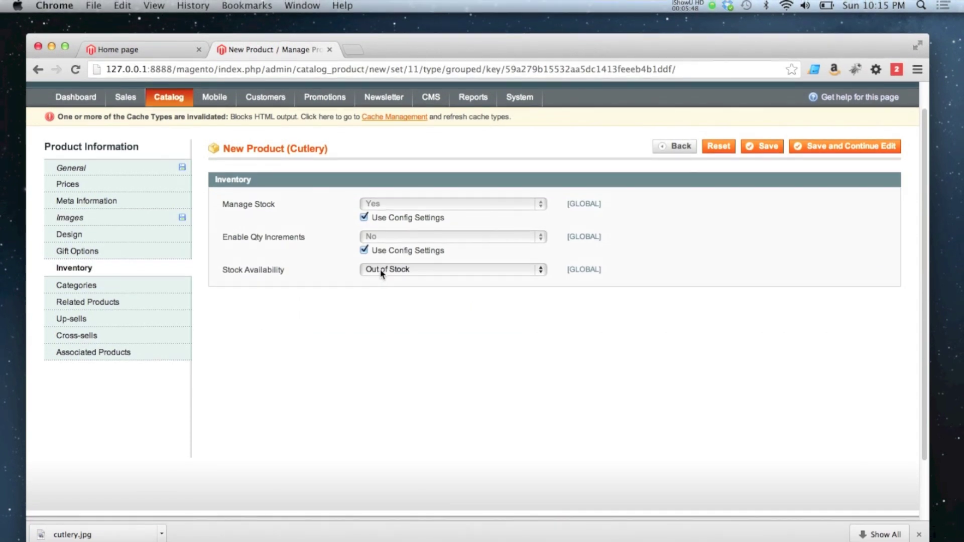
click(411, 274)
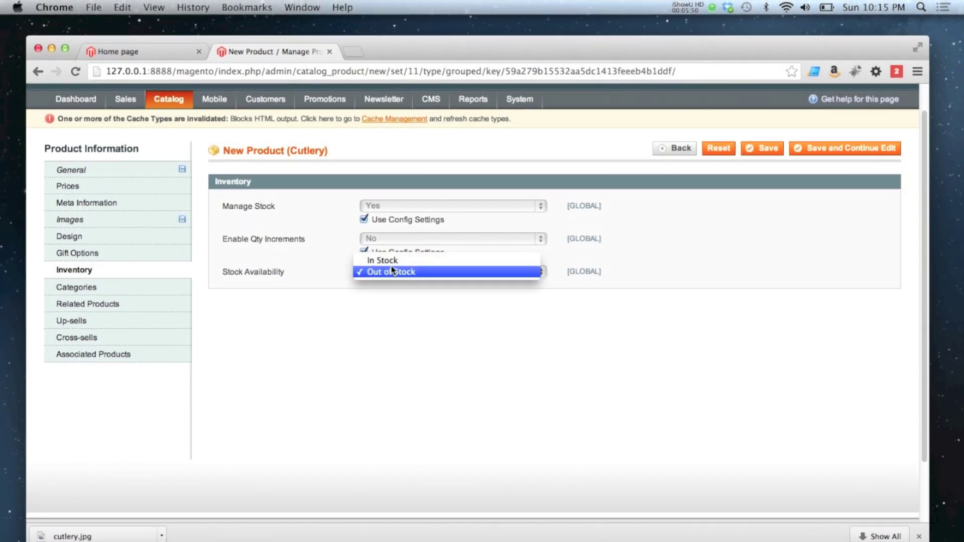
click(394, 261)
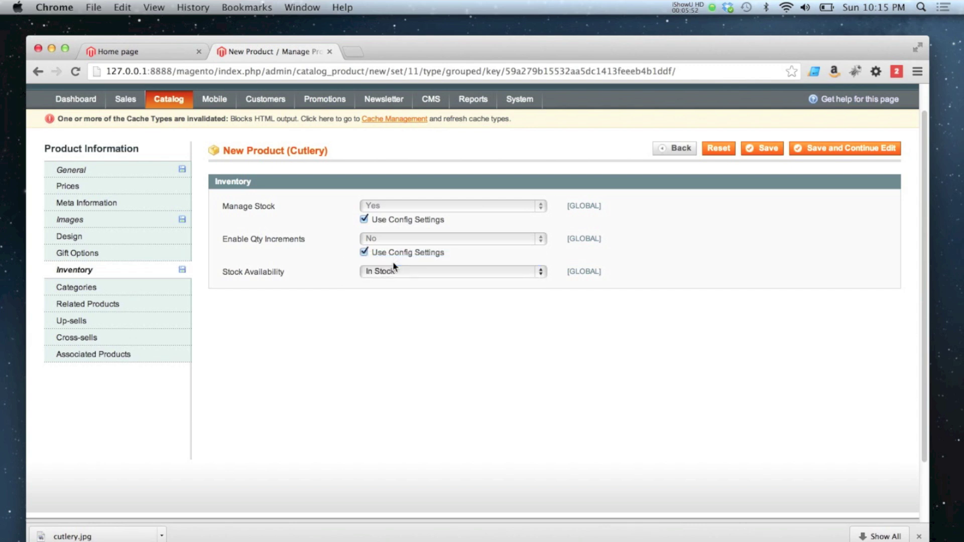
Assign the product to the Kitchen › Cutlery category
click(104, 289)
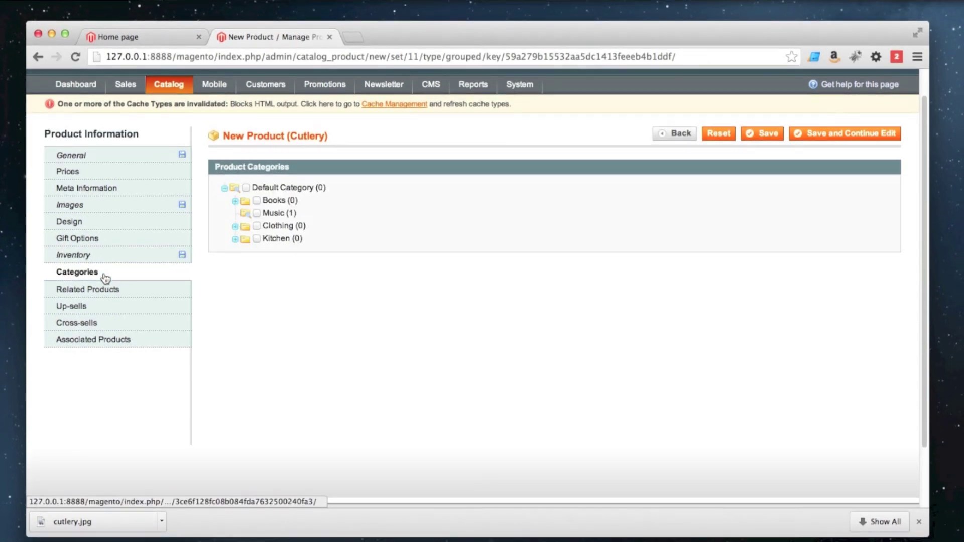
click(236, 254)
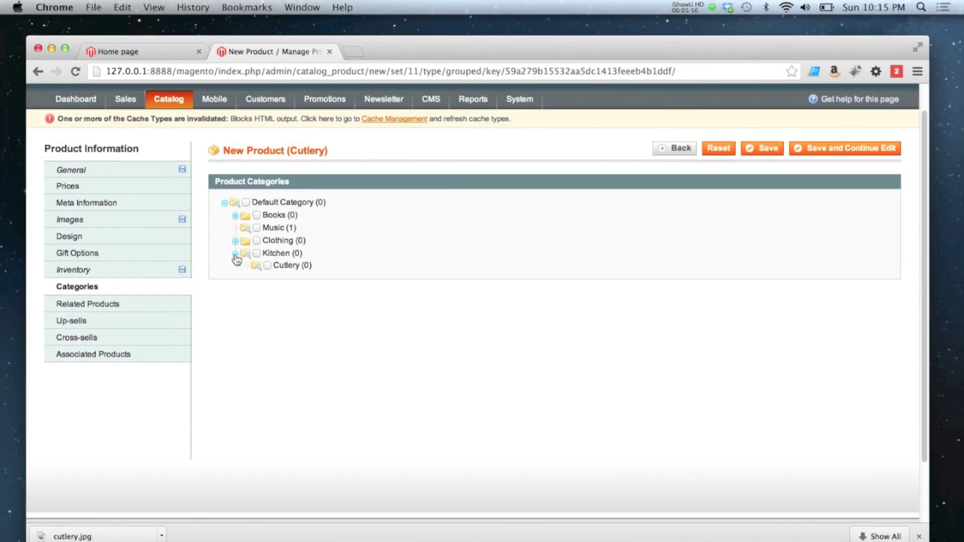
click(267, 267)
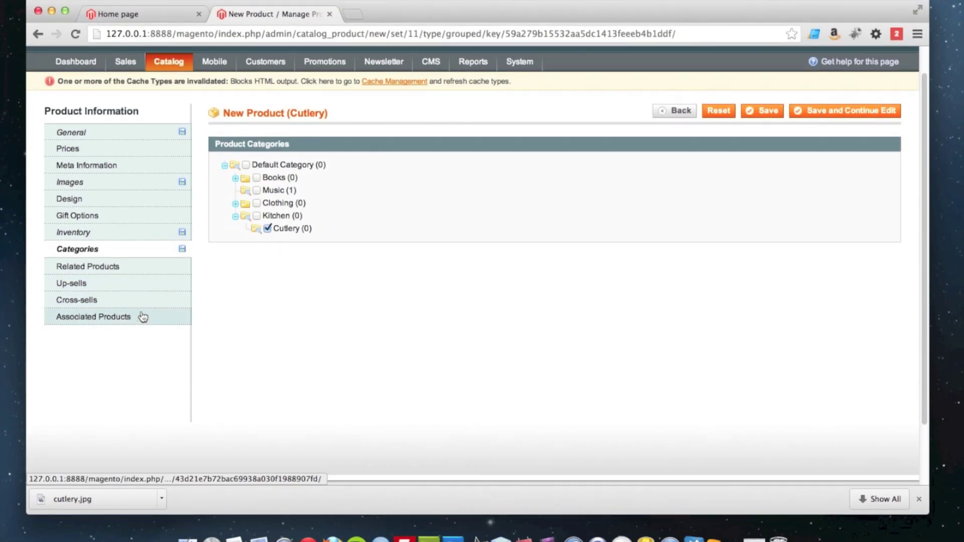
click(141, 358)
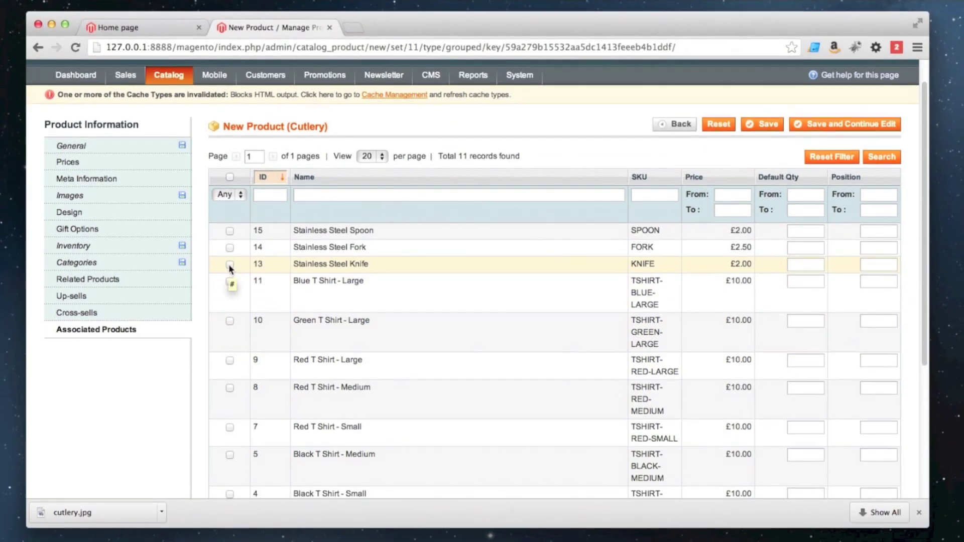
Tick the Stainless Steel Knife and Fork as associated products and save the Cutlery Set
click(230, 268)
click(229, 251)
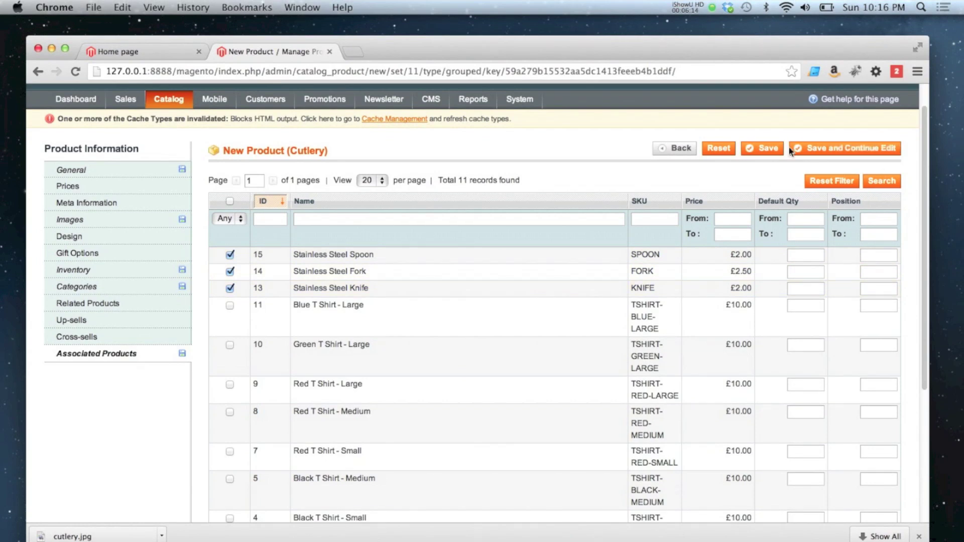
click(836, 151)
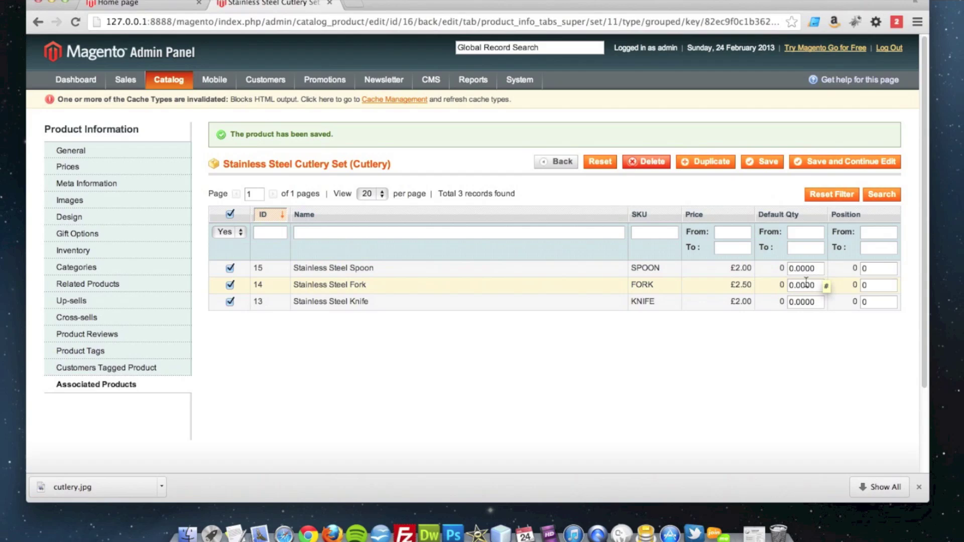
Give the Spoon default quantity 2, set positions Knife 1, Fork 2, Spoon 3, and save
drag(823, 274, 790, 275)
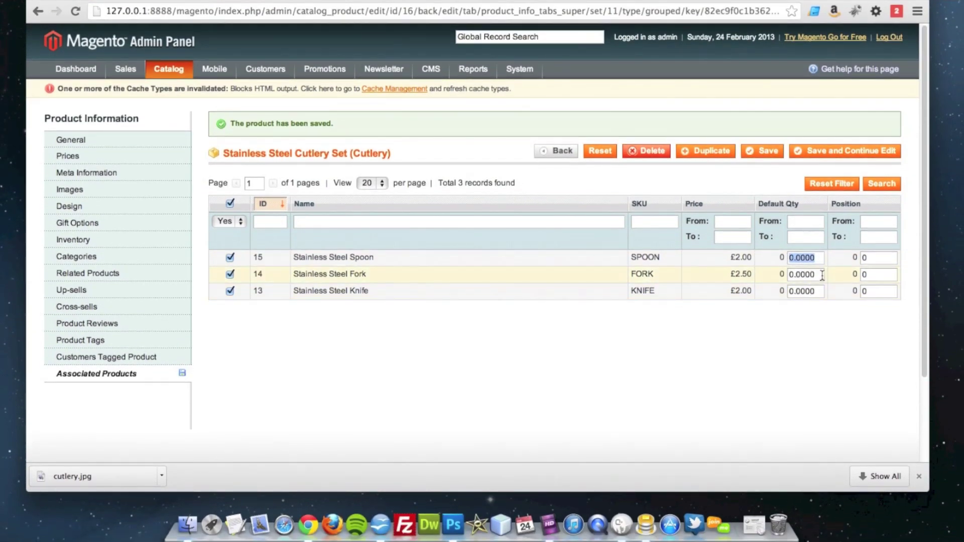
text(2)
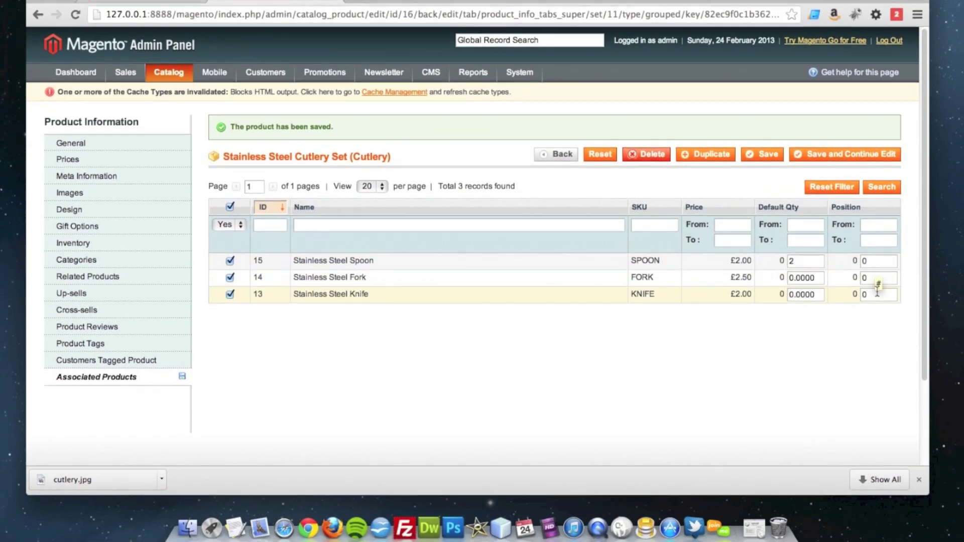
double_click(874, 296)
text(1)
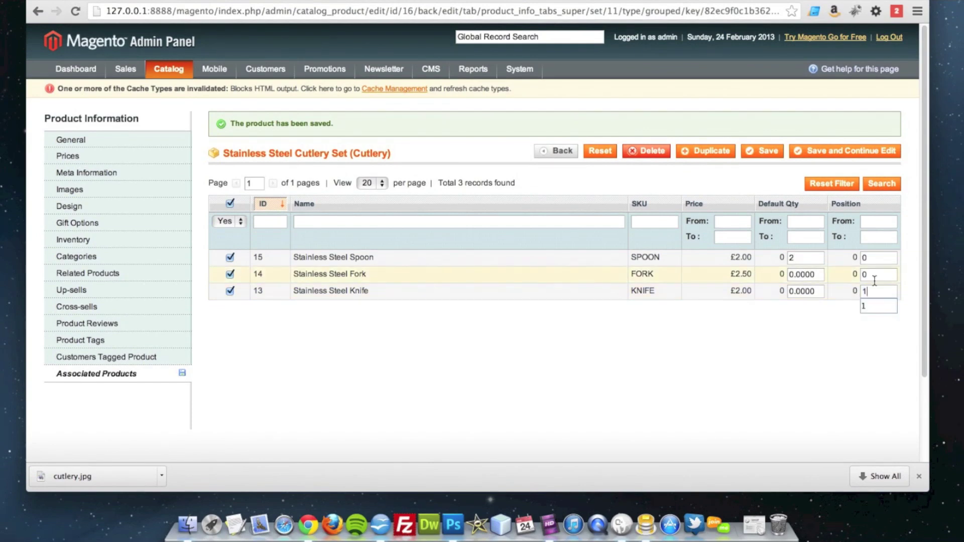
double_click(875, 274)
text(2)
double_click(877, 258)
text(3)
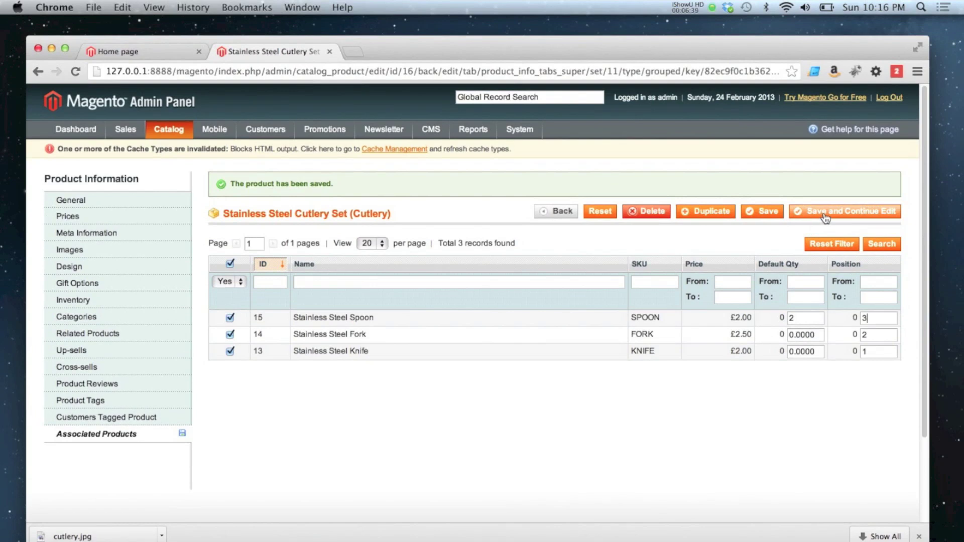
click(825, 211)
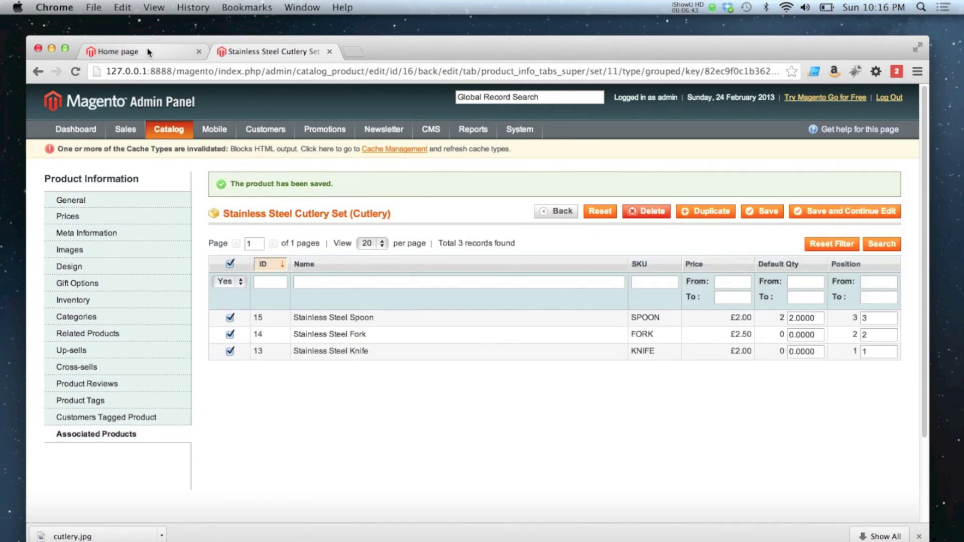
On the storefront, browse Kitchen > Cutlery and open the Stainless Steel Cutlery Set page
click(147, 46)
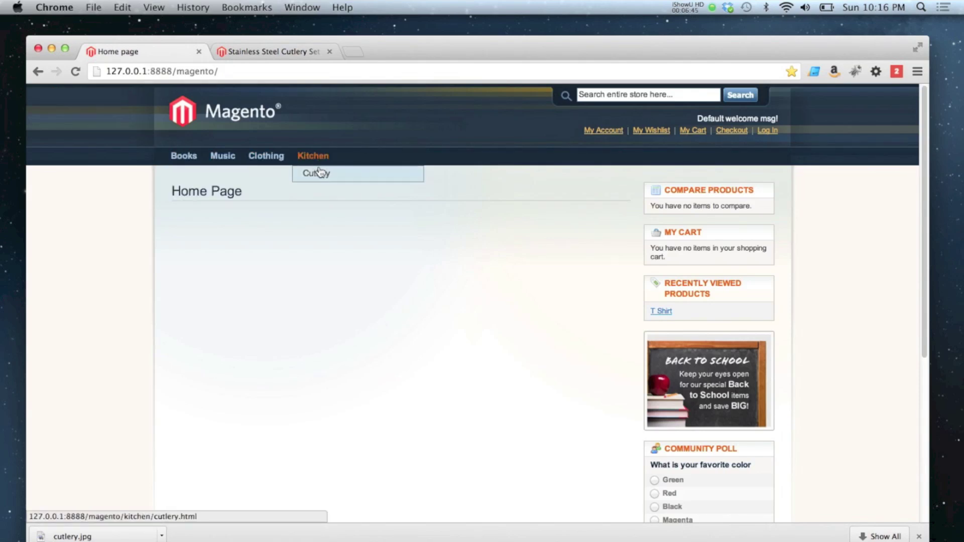
click(318, 174)
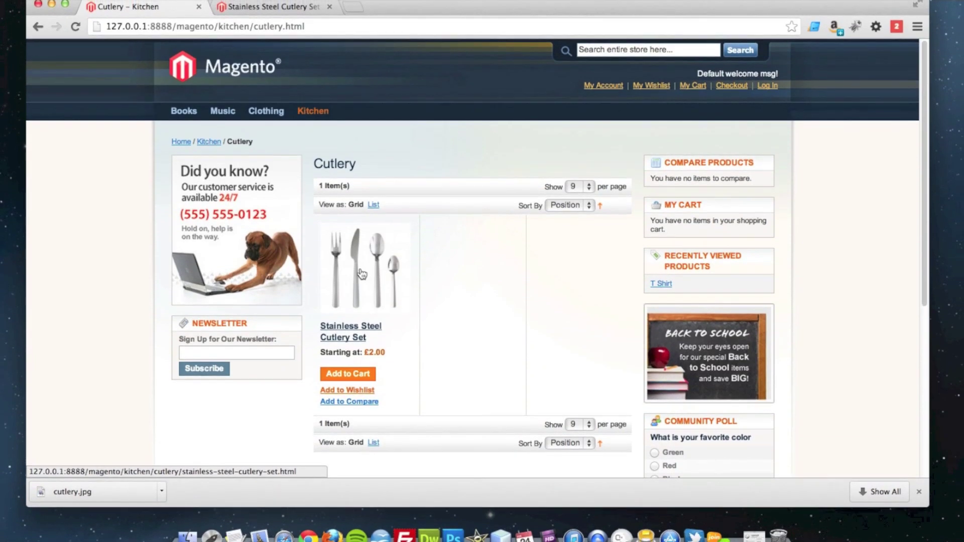
click(365, 275)
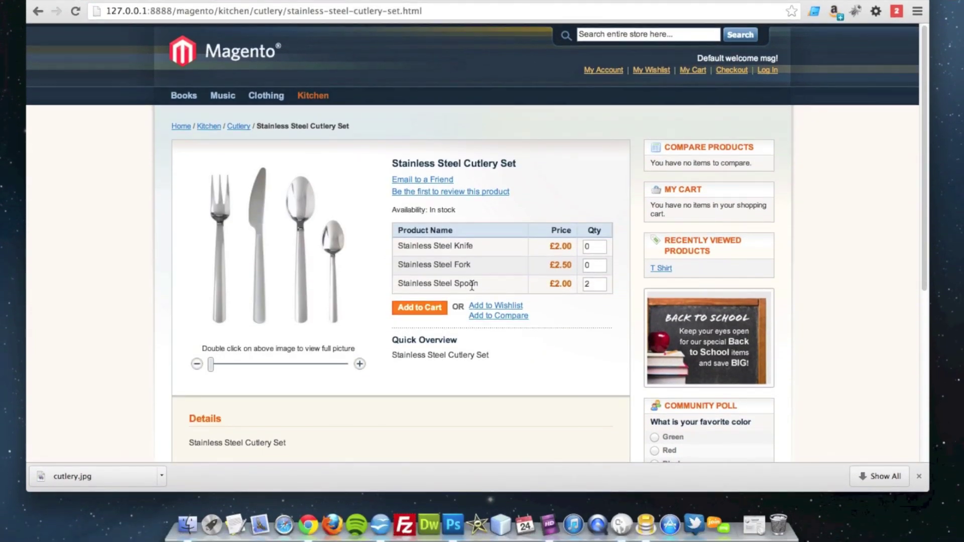
click(621, 285)
Set the Knife quantity to 6, correcting the earlier mistyped quantity values
double_click(589, 246)
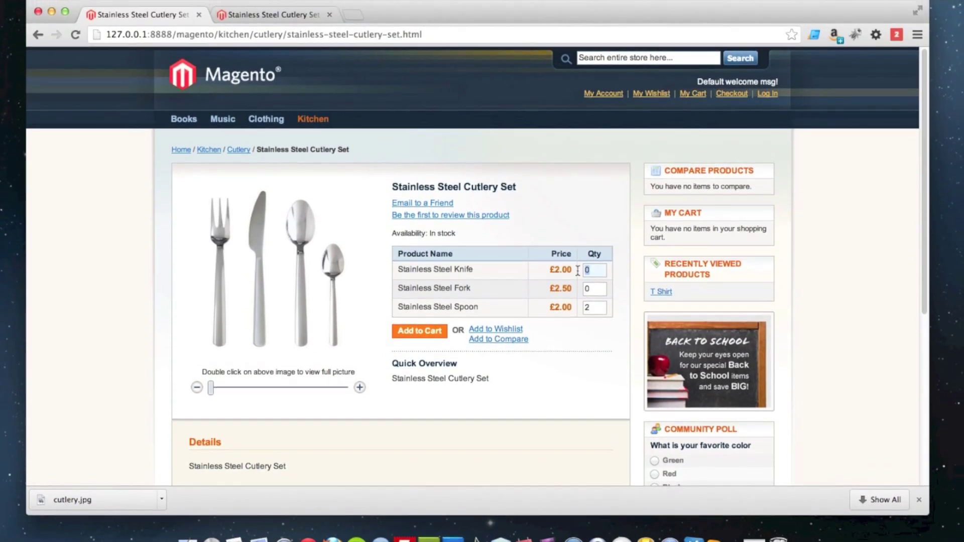
text(5)
key(Tab)
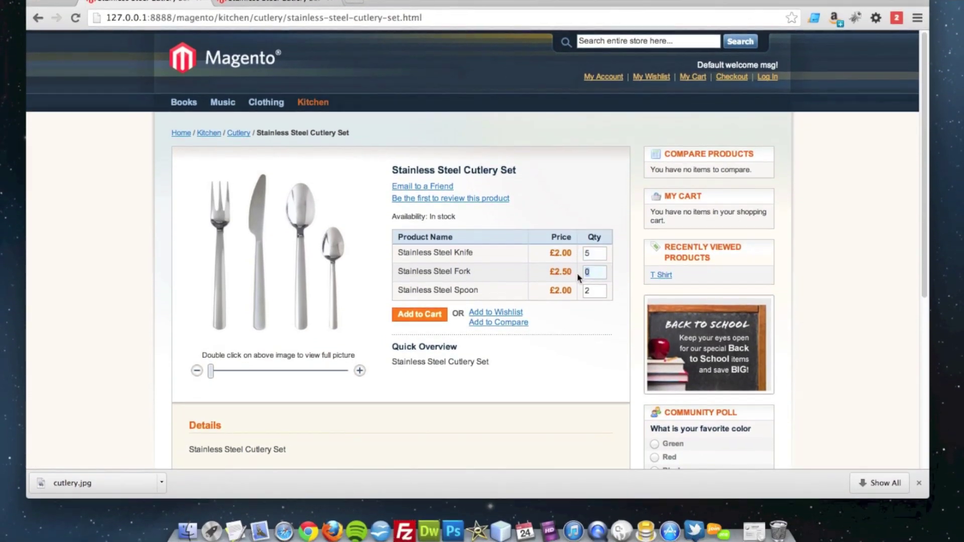
text(5)
click(597, 285)
text(2)
double_click(599, 246)
text(6)
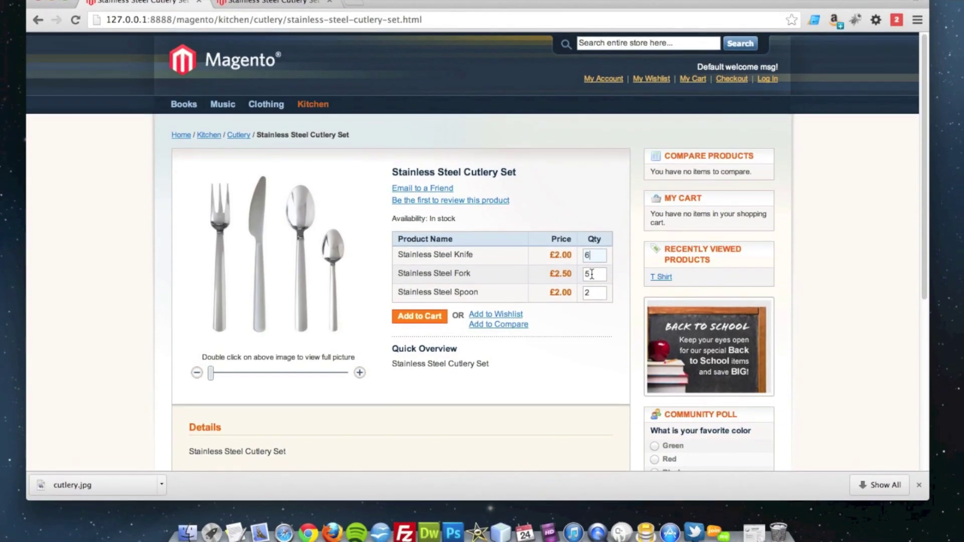
Set the Fork and Spoon quantities to 6 and add the set's items to the cart
double_click(594, 275)
text(6)
double_click(594, 285)
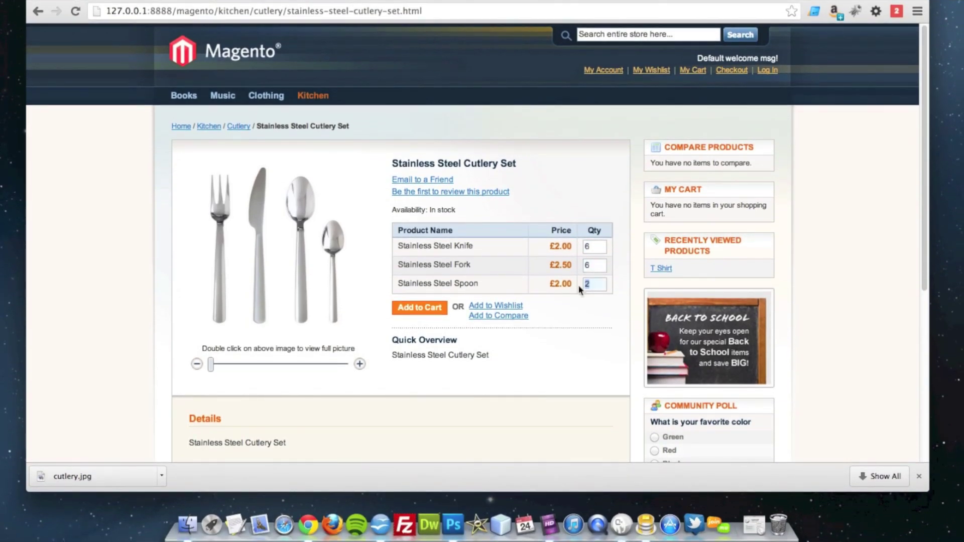
text(6)
double_click(615, 289)
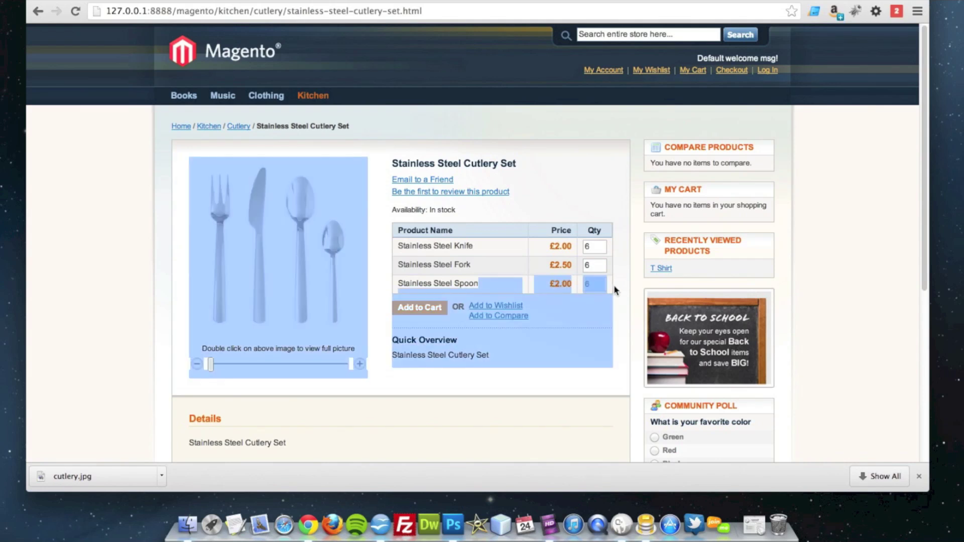
click(616, 277)
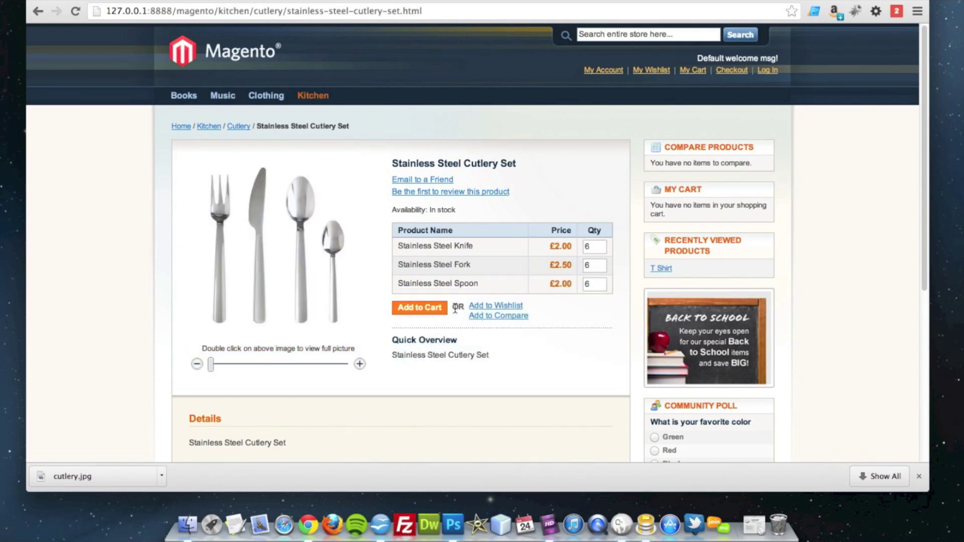
click(427, 311)
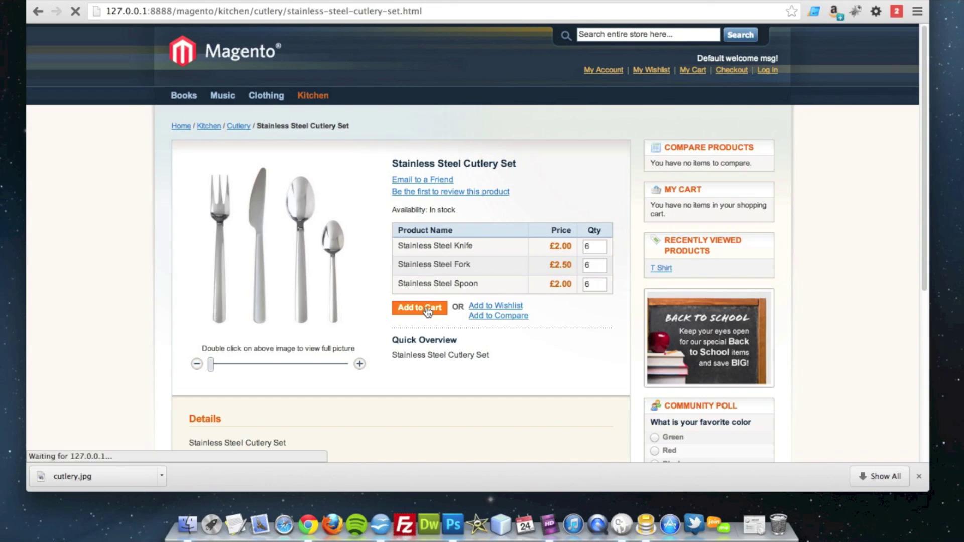